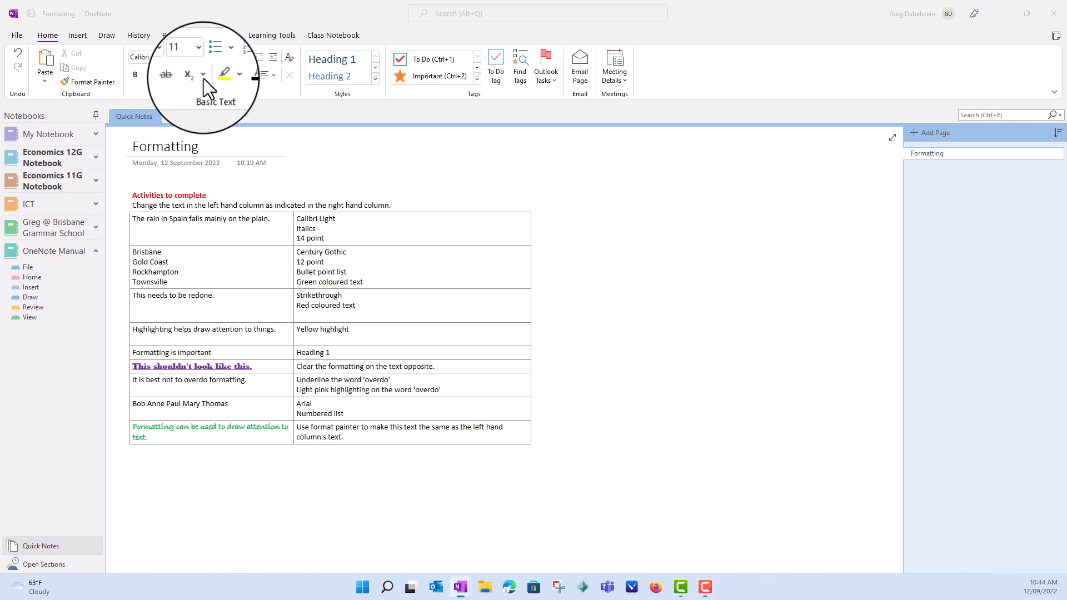
left_click(203, 75)
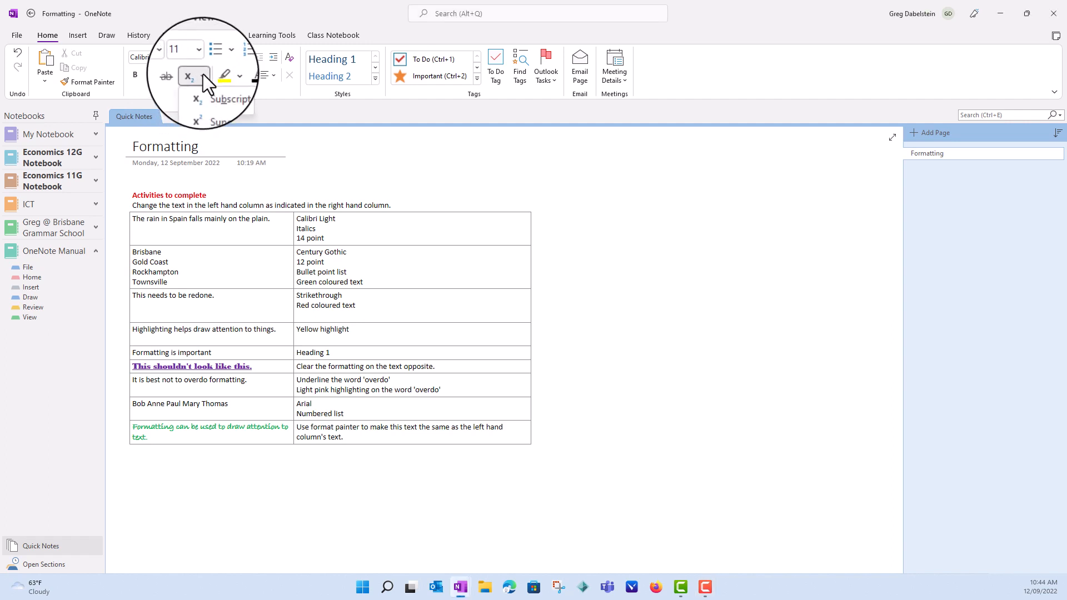
left_click(179, 88)
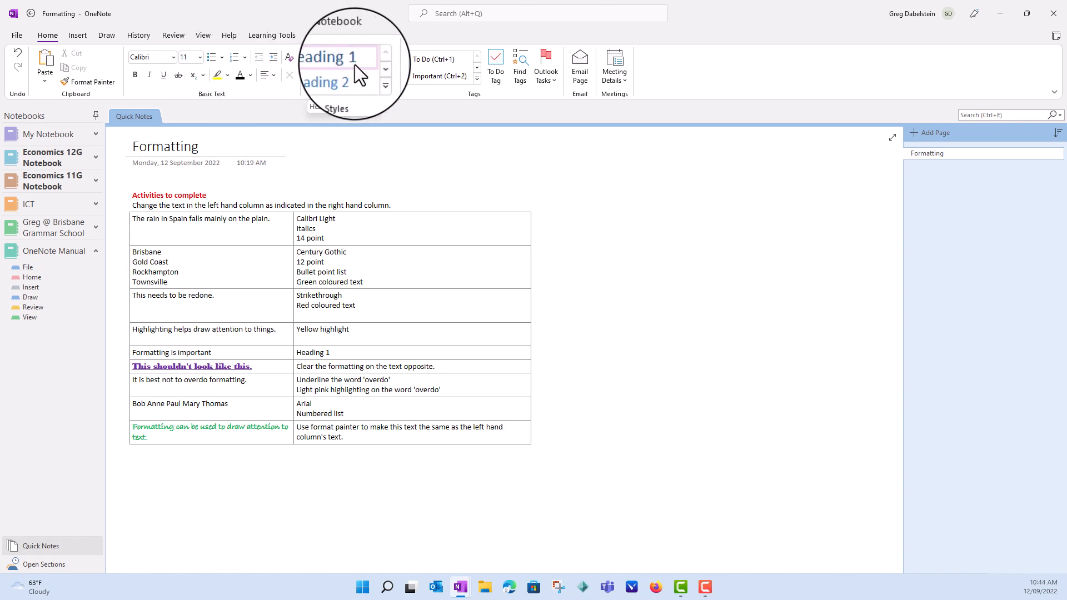
left_click(378, 79)
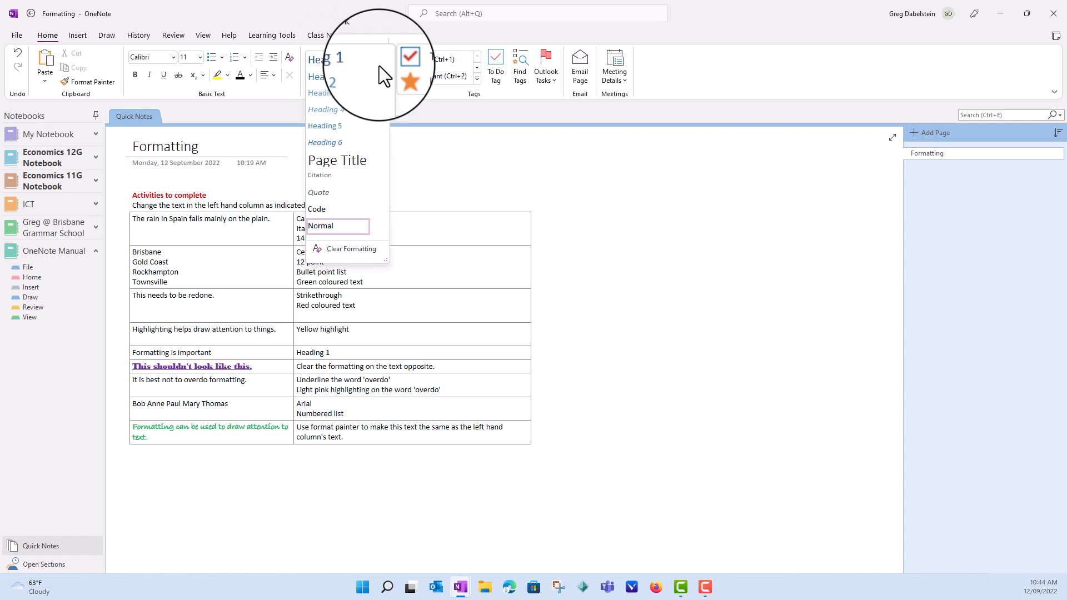
left_click(382, 32)
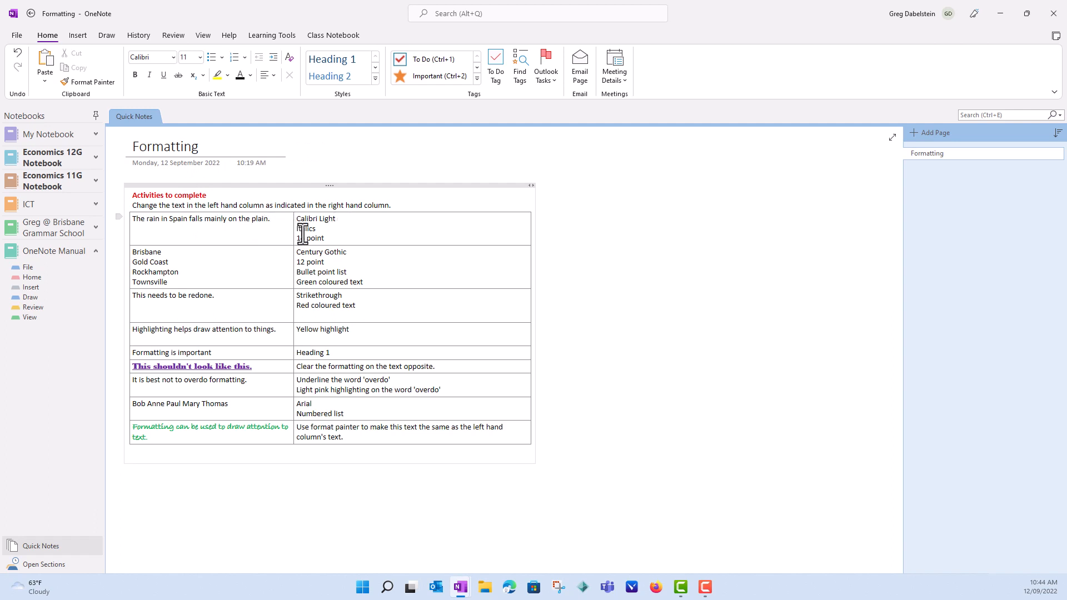
- Format the sentence "The rain in Spain falls mainly on the plain." as Calibri Light, italic, 14 point
left_click_drag(271, 219, 135, 219)
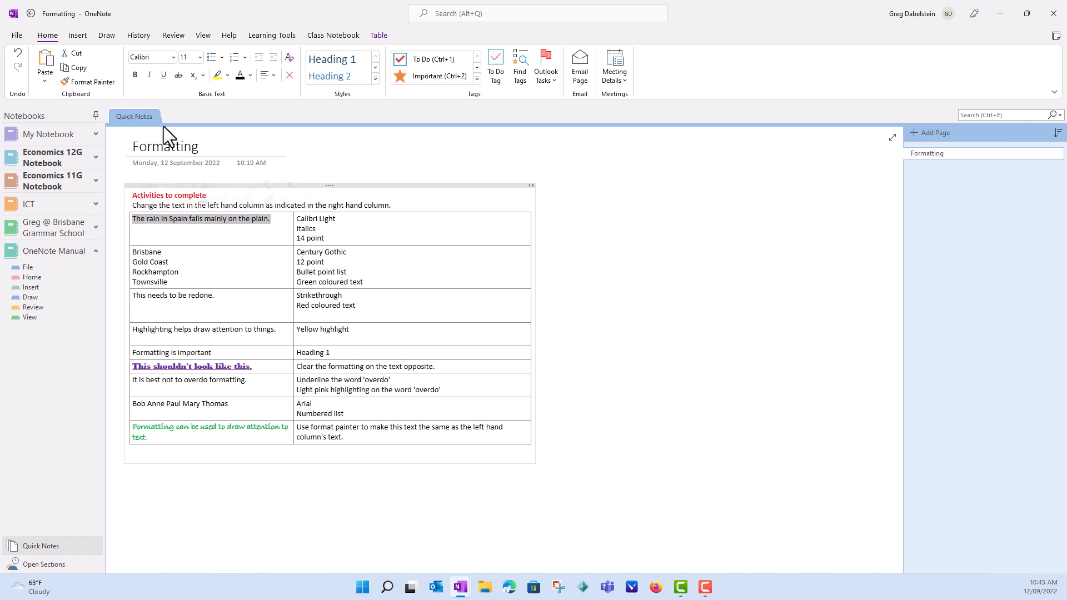
left_click(174, 58)
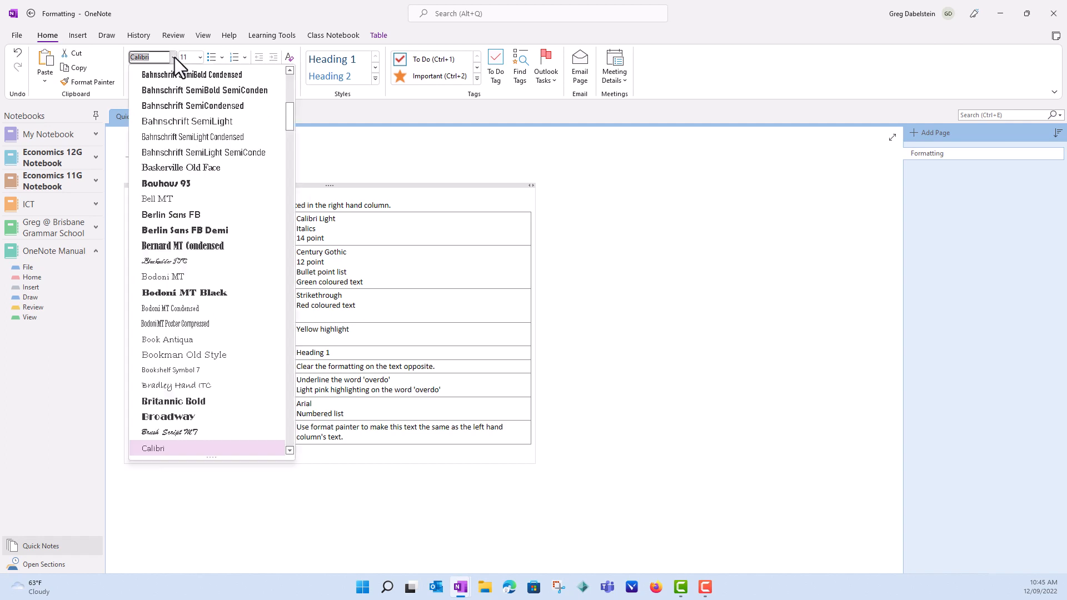
scroll(225, 439, "down", 1)
left_click(224, 419)
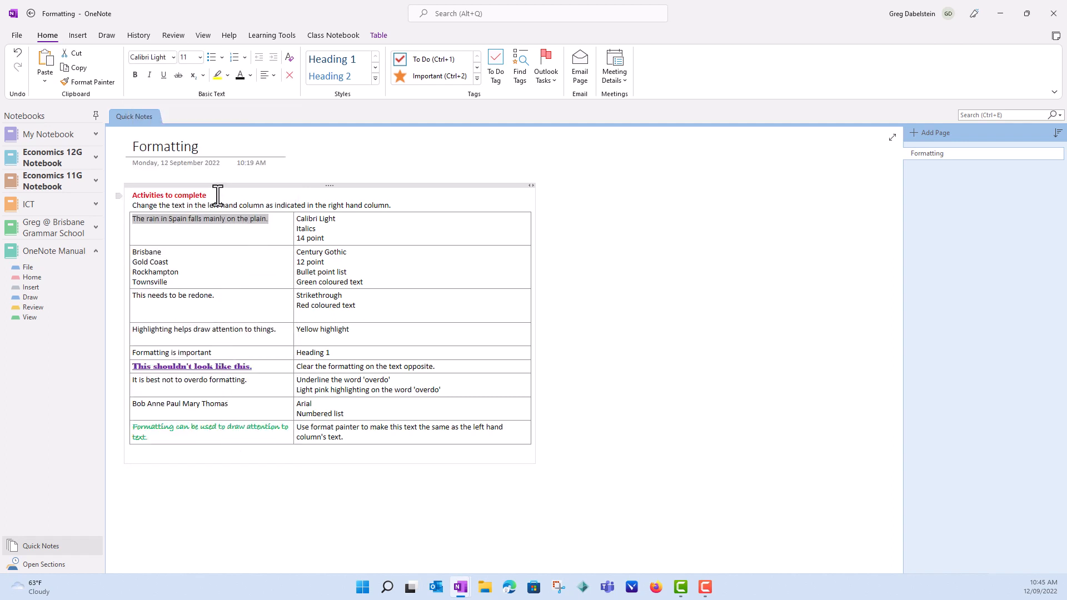
left_click(148, 76)
left_click(201, 62)
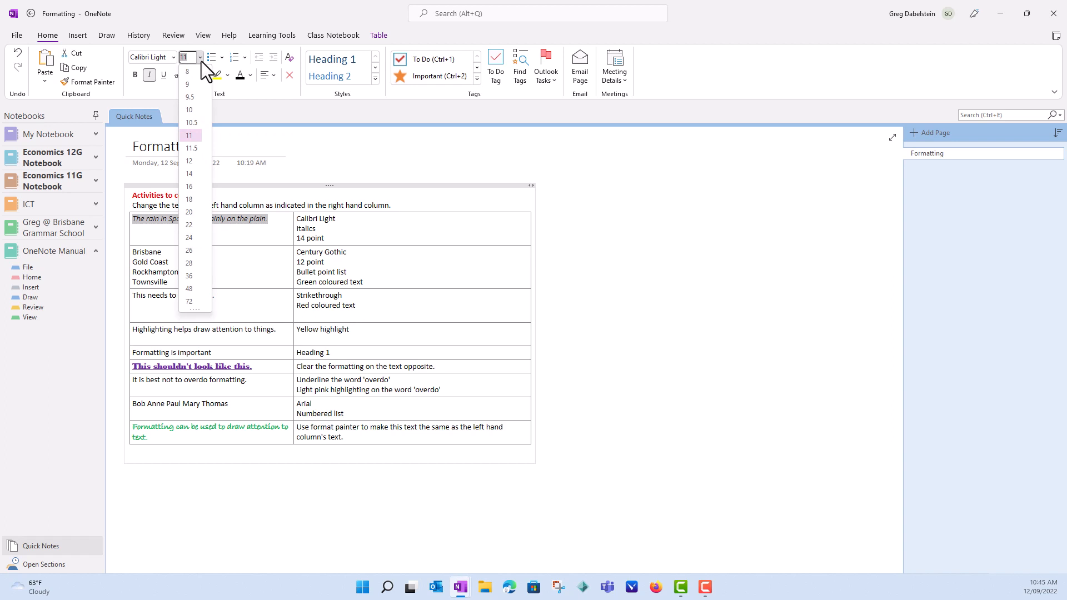
left_click(190, 175)
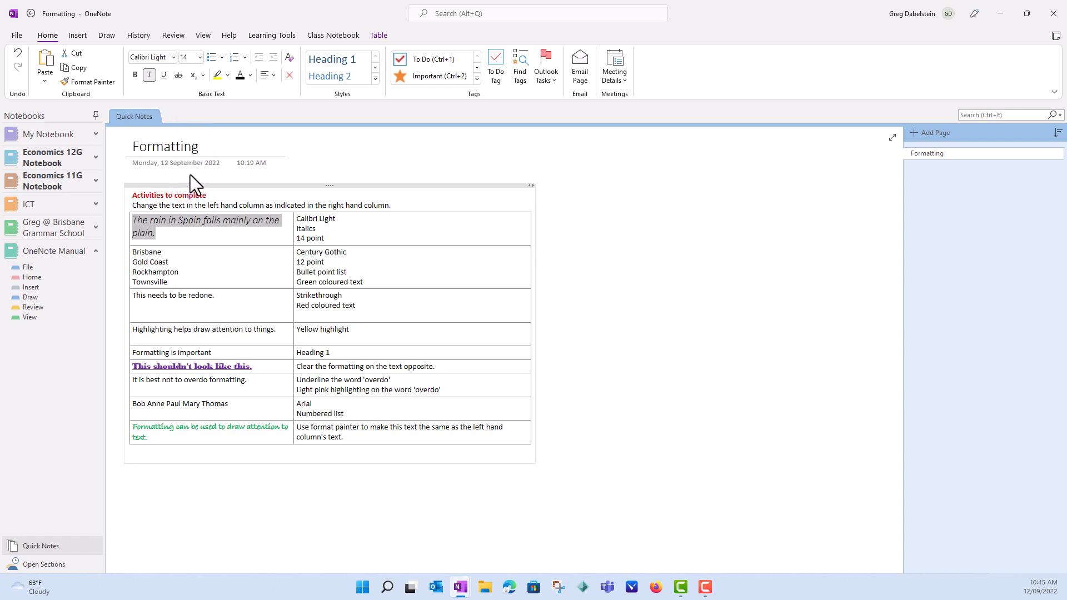
left_click(401, 283)
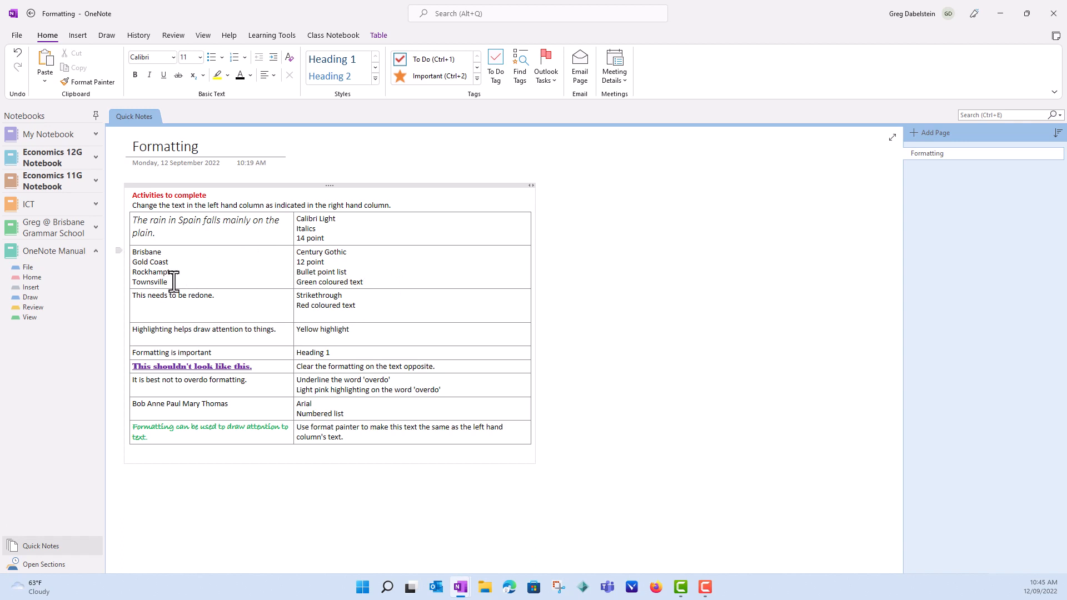
- Turn the four city names from Brisbane to Townsville into a bulleted list in the Century Gothic font
left_click_drag(174, 282, 131, 247)
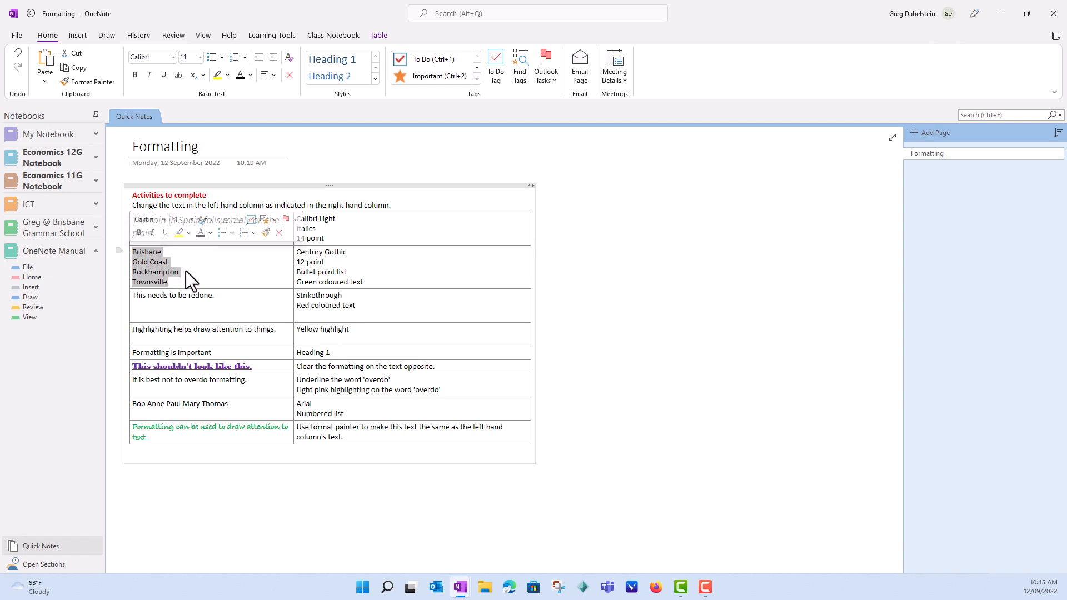
left_click(211, 58)
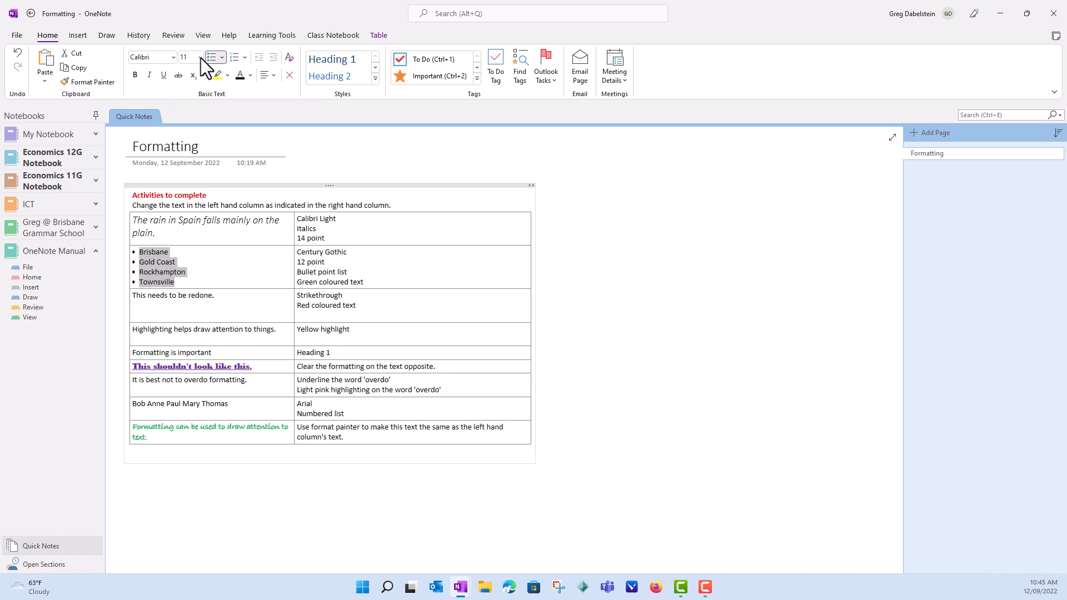
left_click(173, 58)
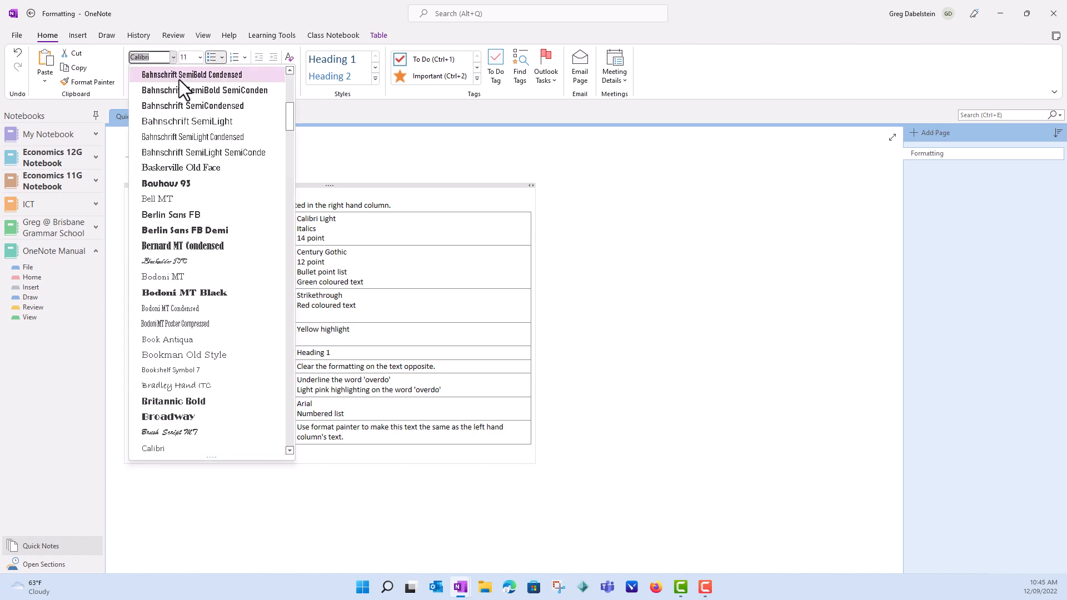
scroll(282, 379, "down", 4)
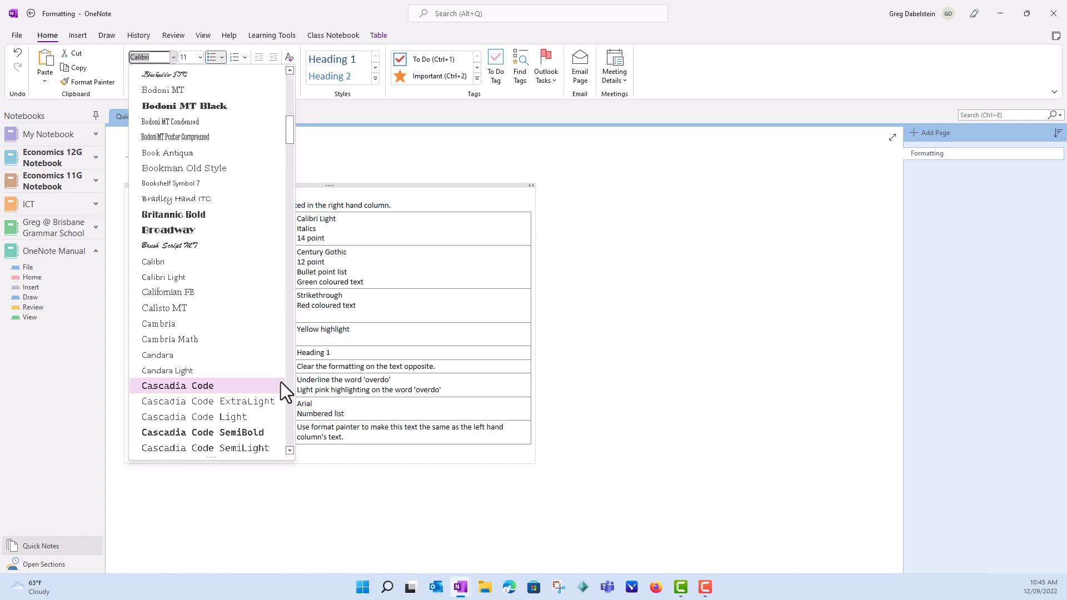
scroll(281, 382, "down", 5)
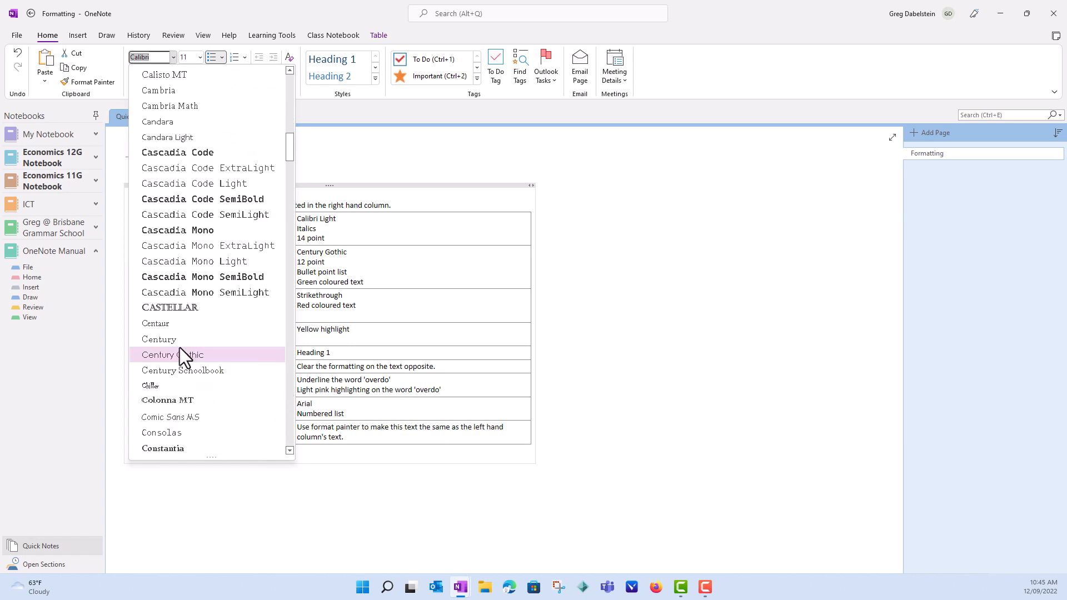
left_click(179, 353)
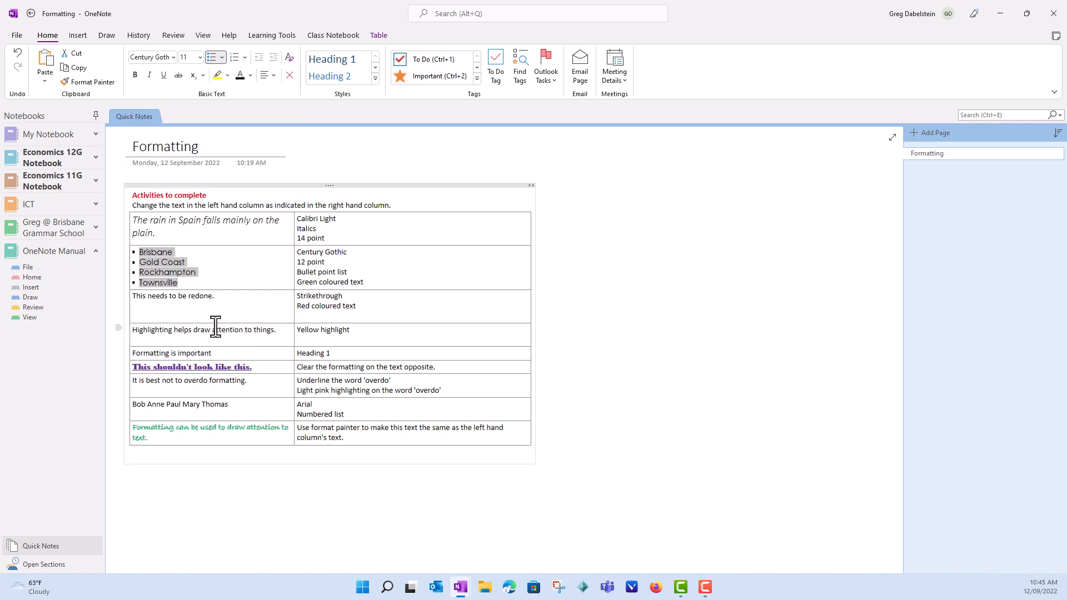
- Set the bulleted city list to 12 point and colour its text standard green
left_click(200, 57)
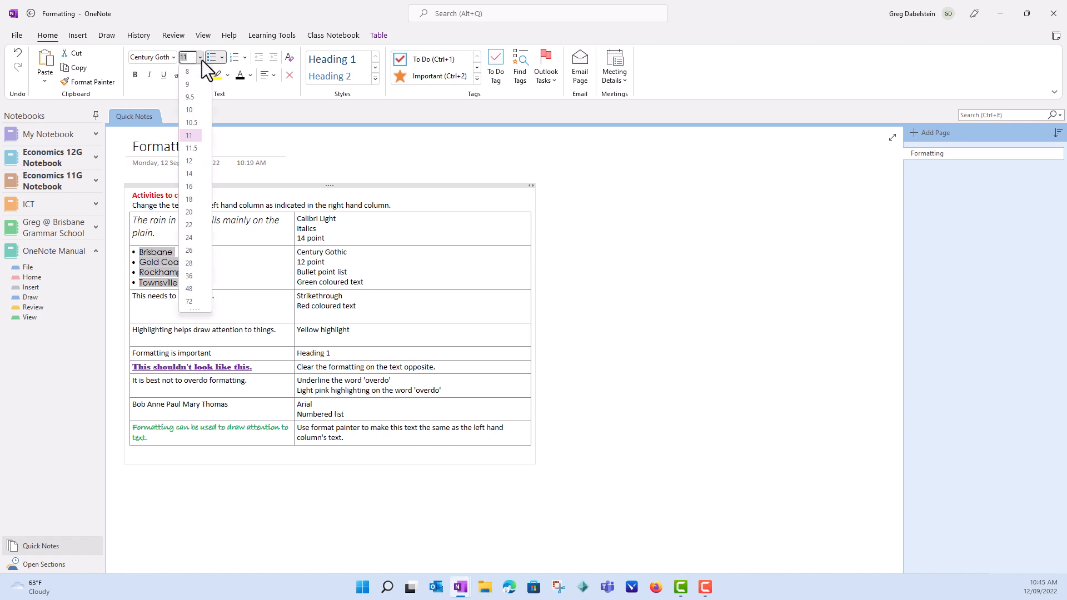
left_click(195, 162)
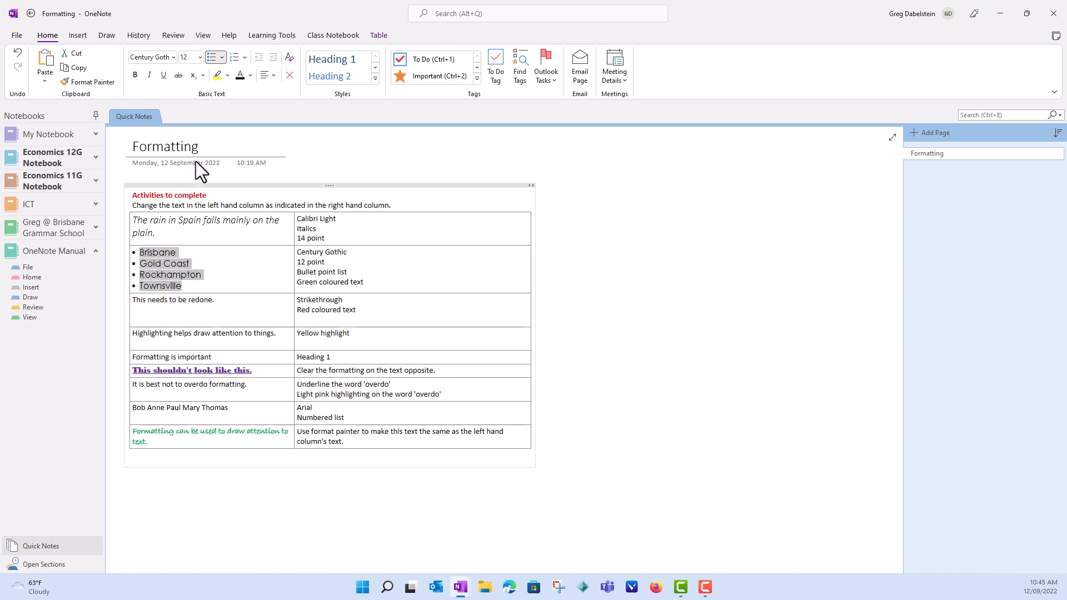
left_click(252, 75)
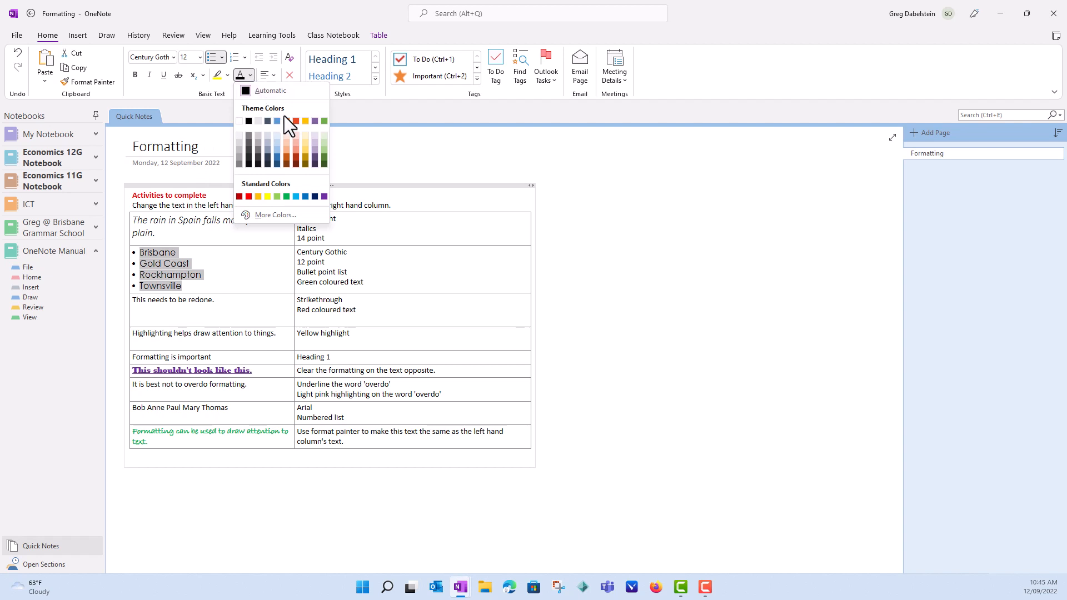
left_click(287, 196)
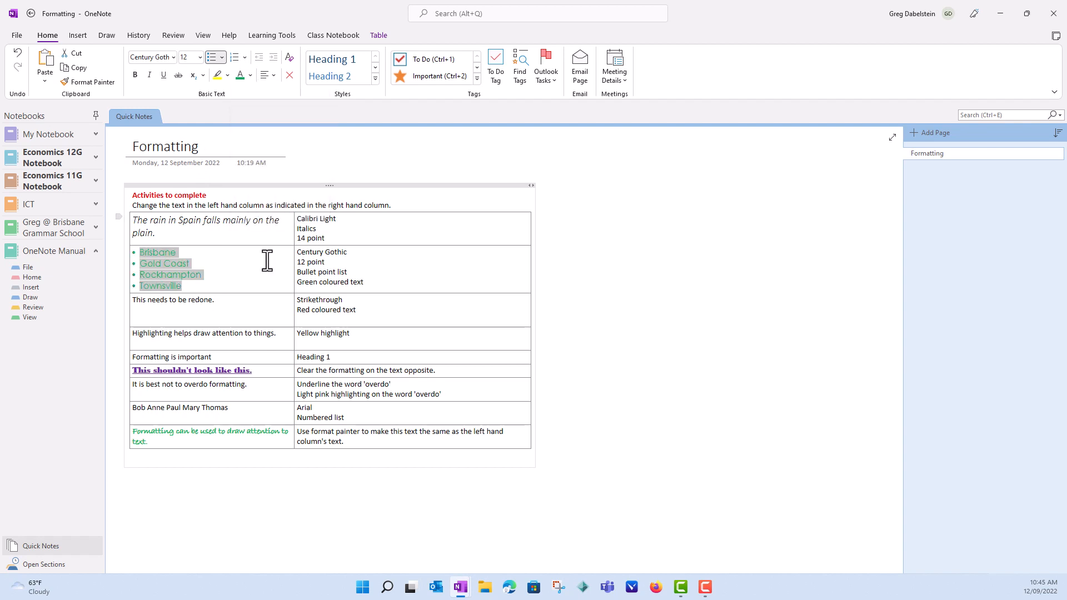
- Apply strikethrough and red font colour to the sentence "This needs to be redone."
left_click(261, 306)
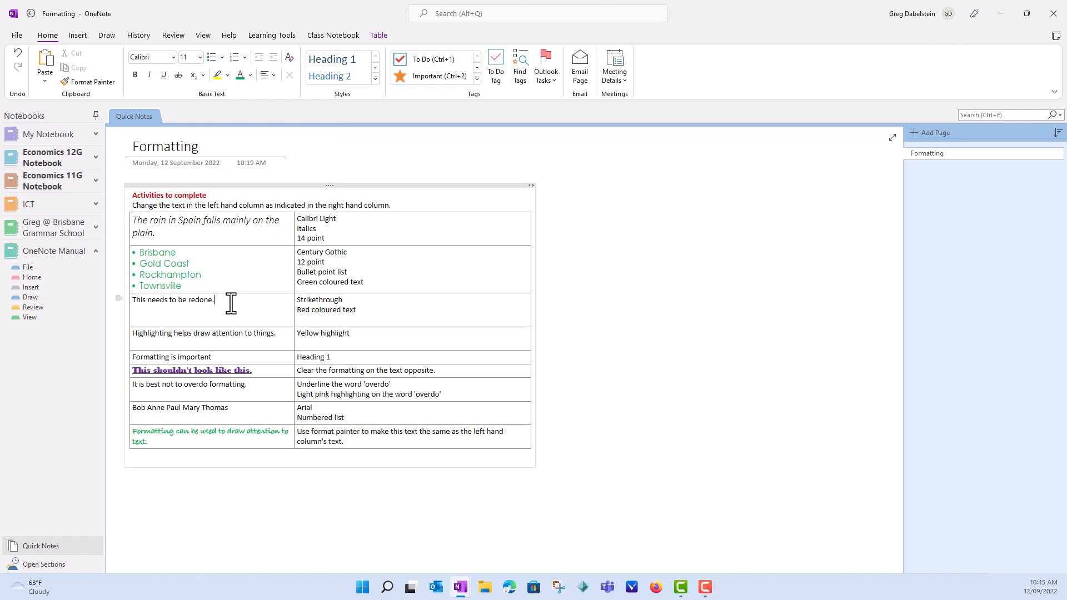
left_click_drag(216, 302, 133, 304)
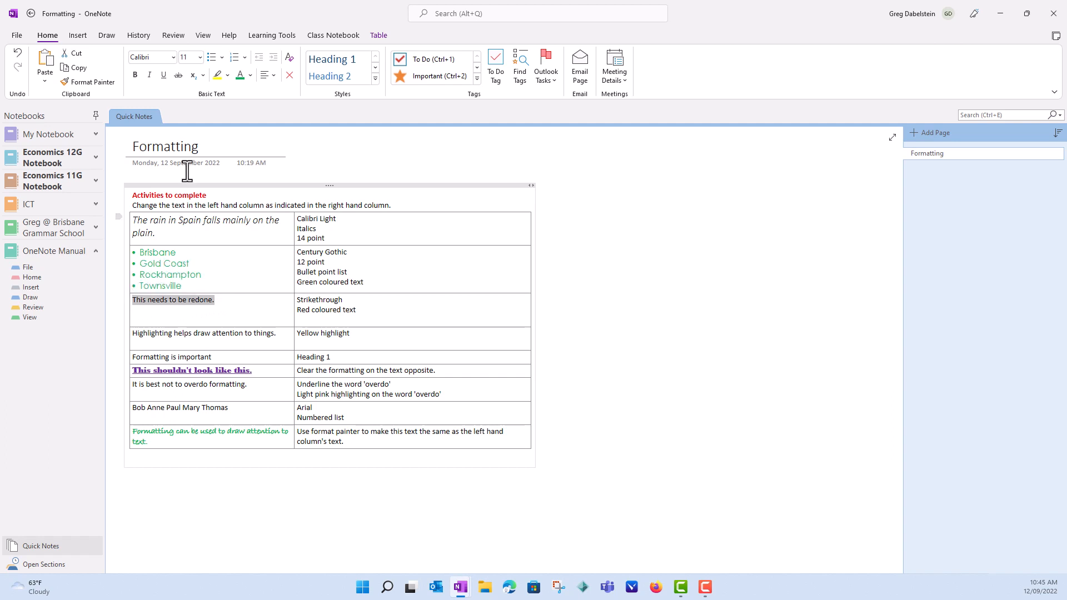
left_click(177, 75)
left_click(250, 76)
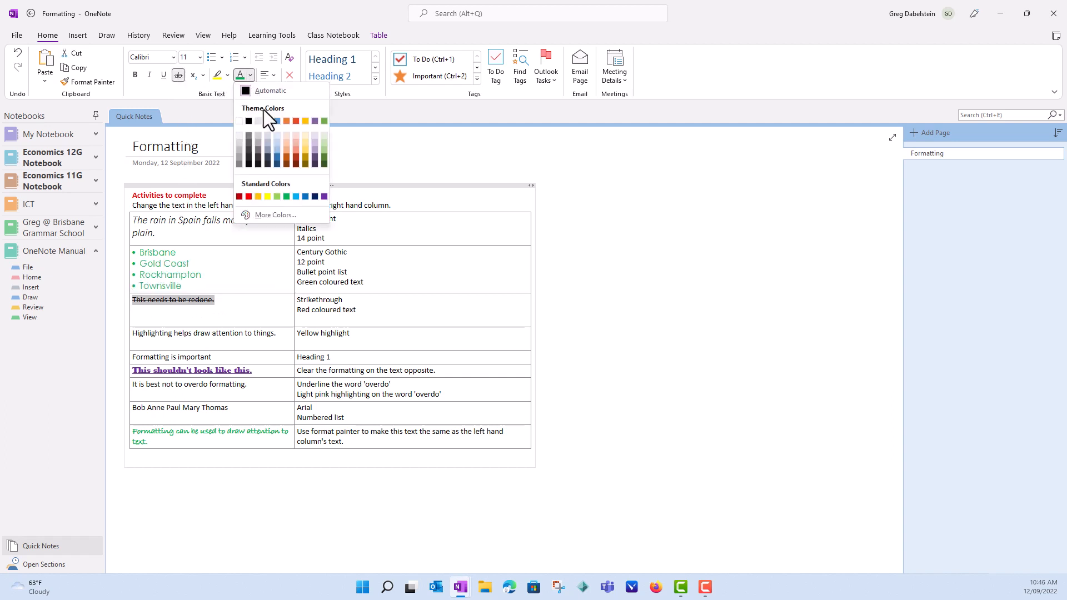
left_click(249, 196)
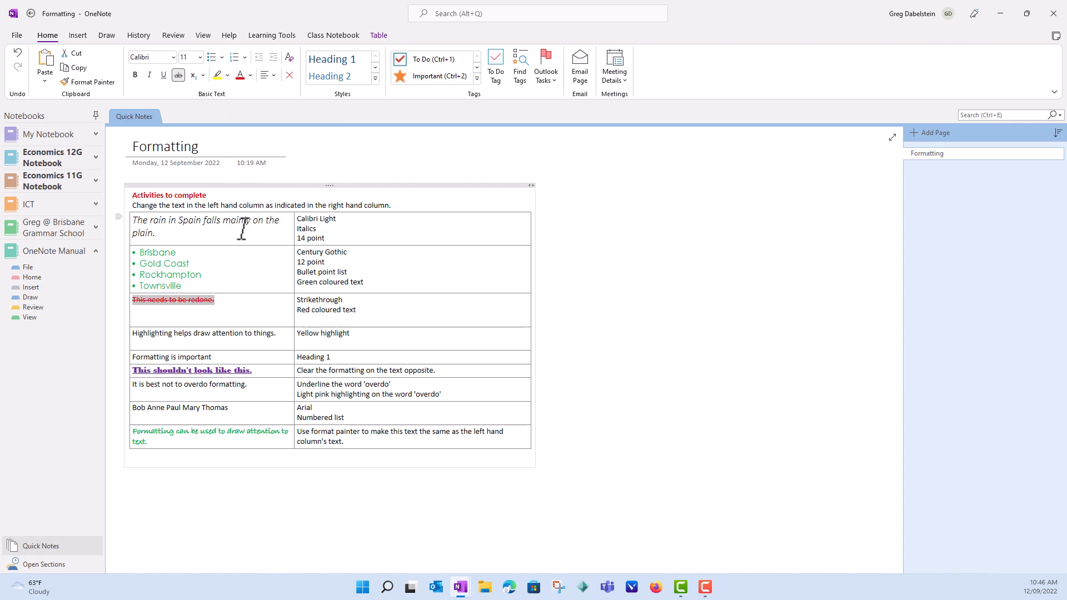
- Highlight the sentence "Highlighting helps draw attention to things." in yellow
left_click(283, 337)
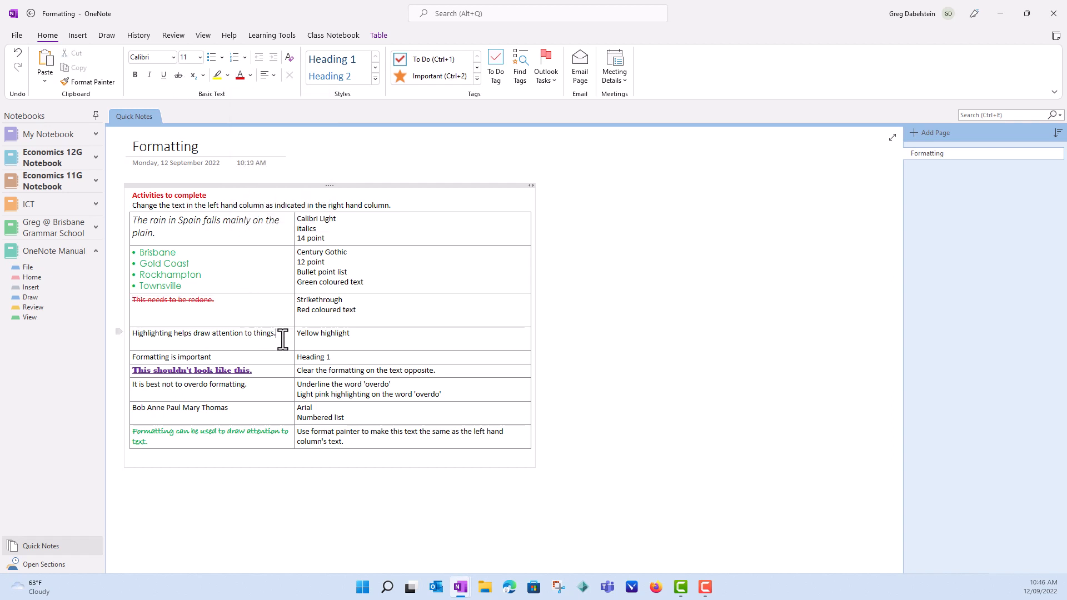
left_click_drag(281, 339, 134, 334)
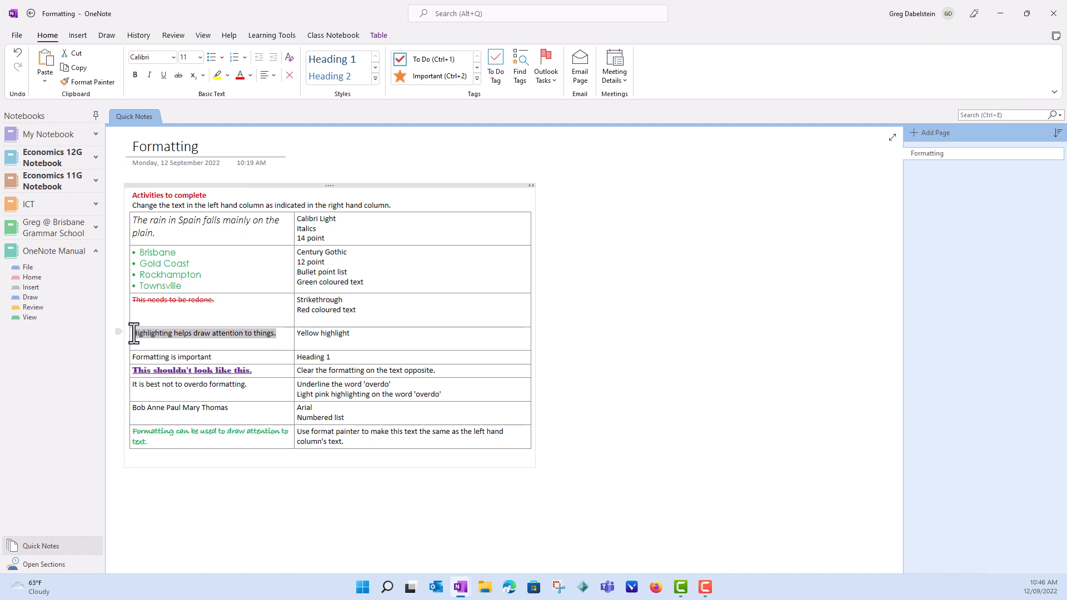
left_click(228, 76)
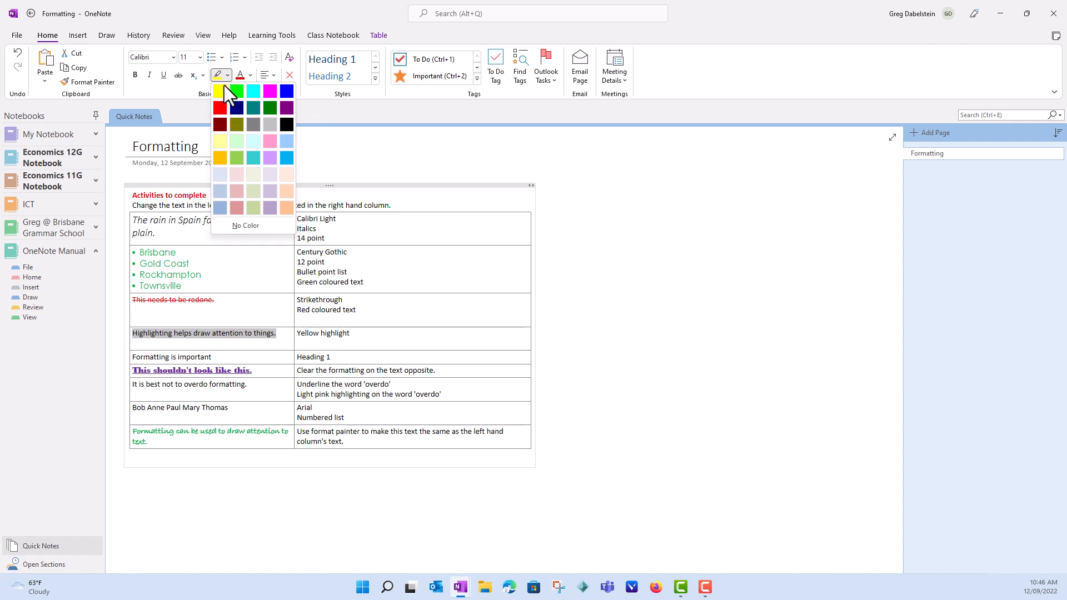
left_click(222, 90)
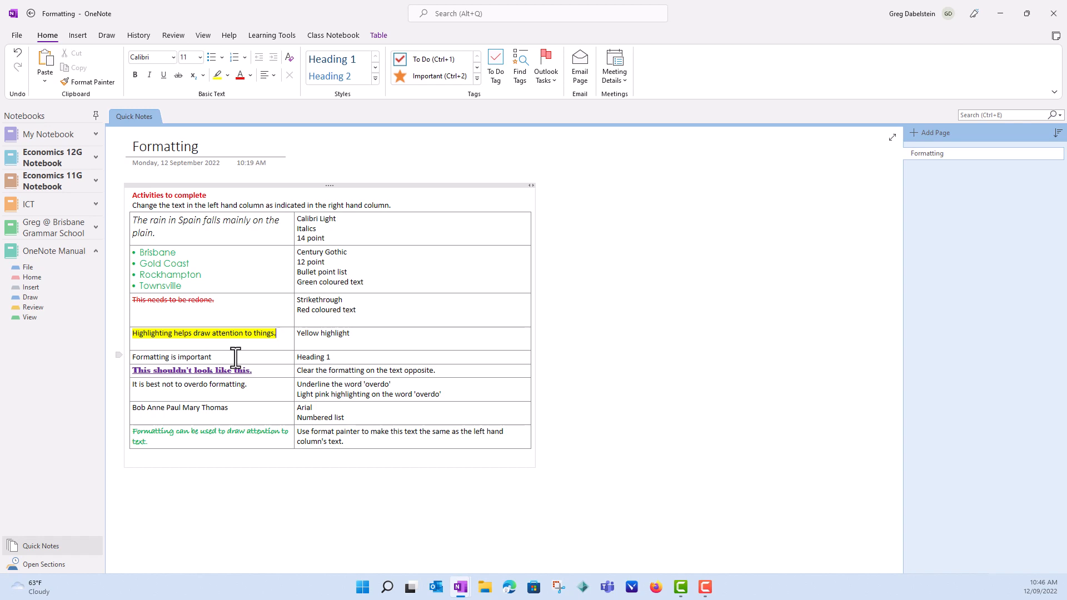
- Apply the Heading 1 style to the text "Formatting is important" in the left column
left_click_drag(223, 358, 132, 356)
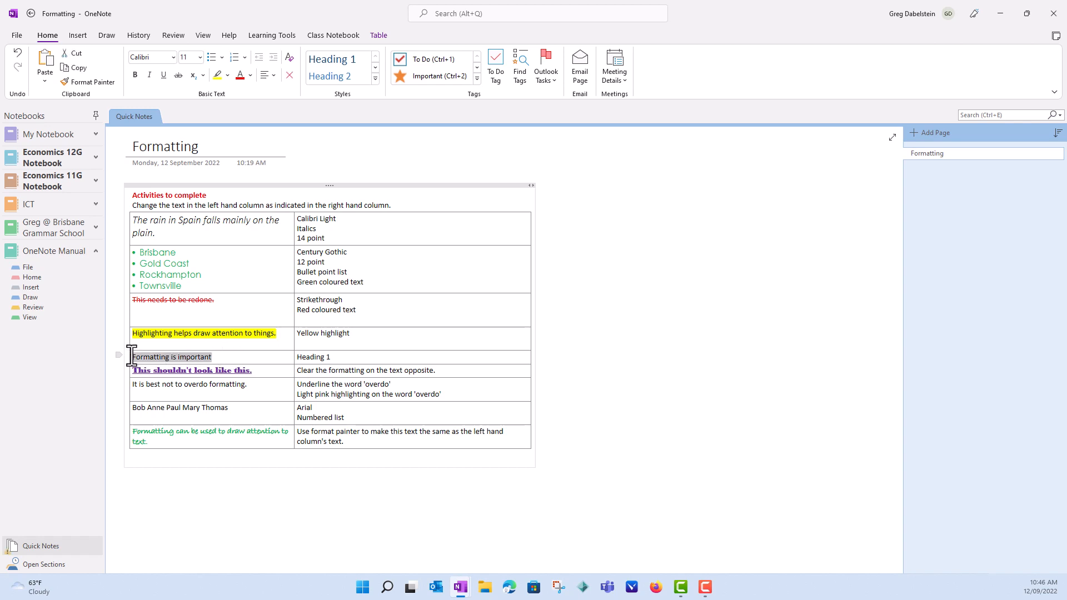
left_click(349, 62)
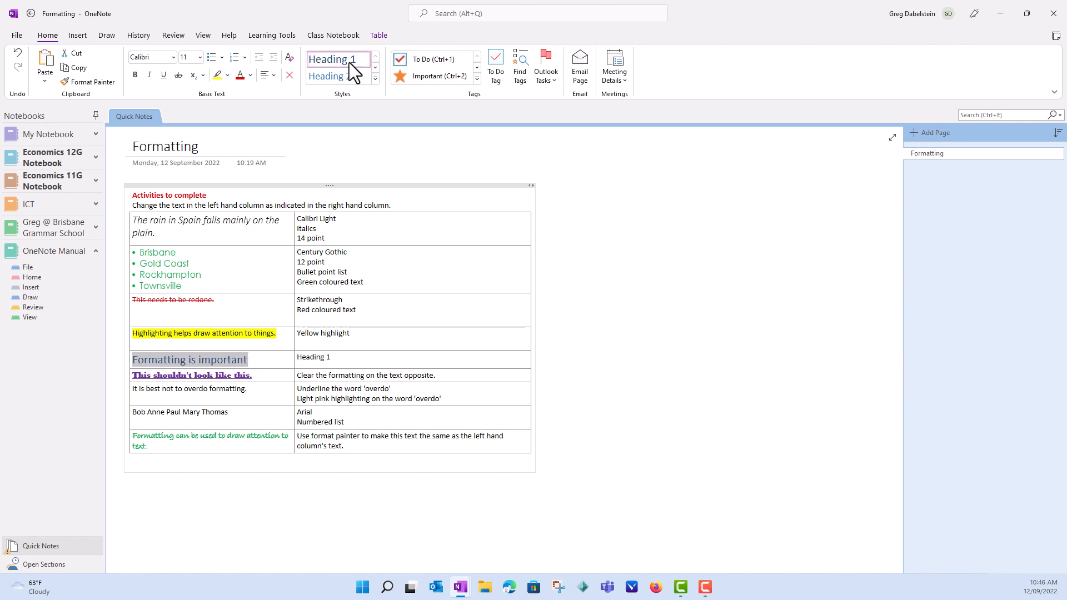
left_click(342, 375)
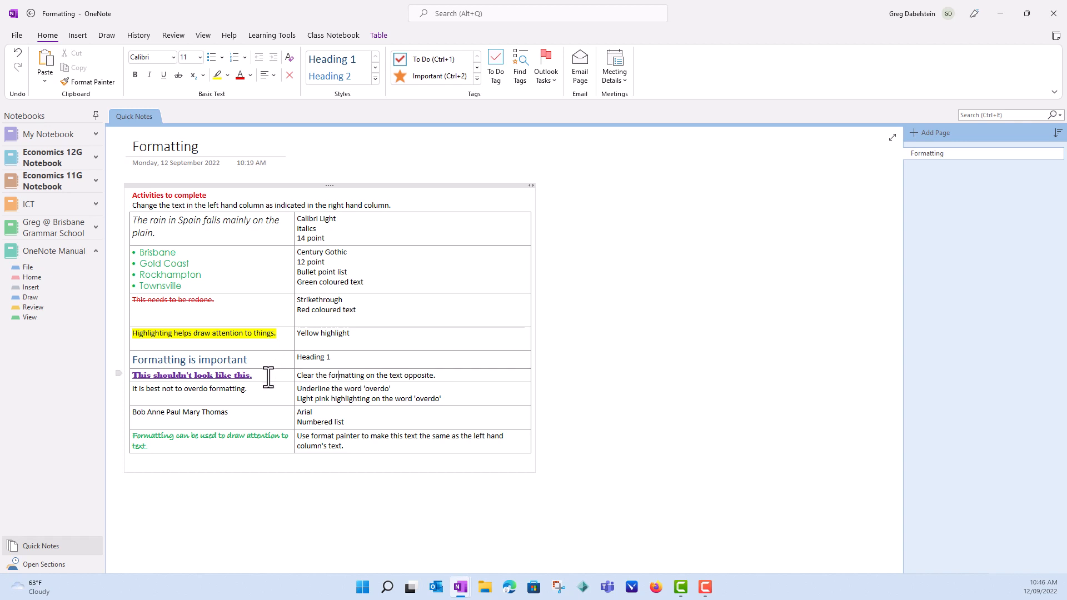
- Clear all formatting from the sentence "This shouldn't look like this."
left_click_drag(268, 377, 136, 372)
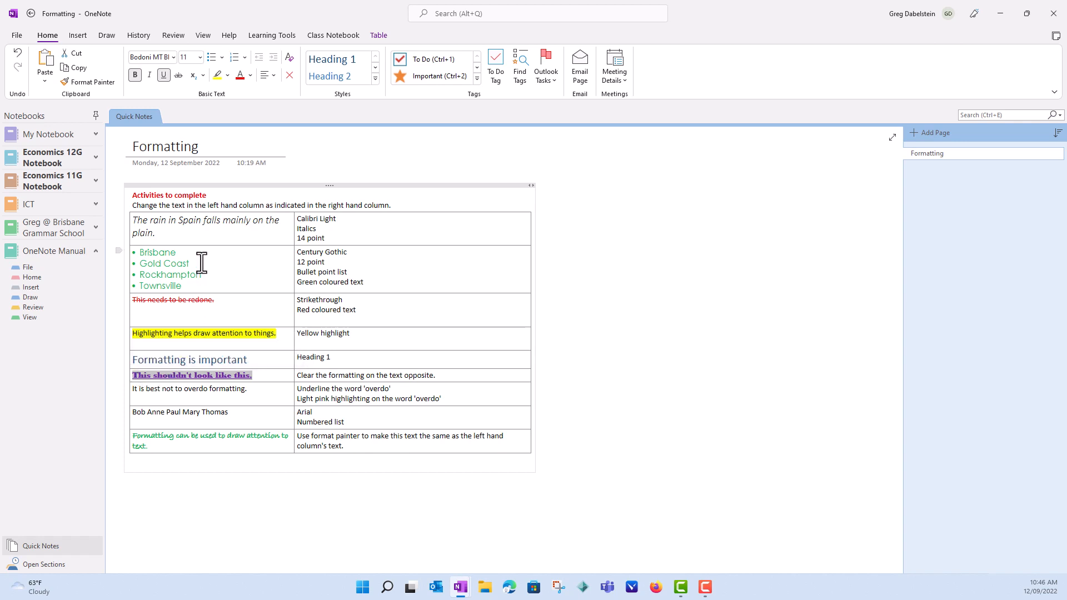
left_click(291, 58)
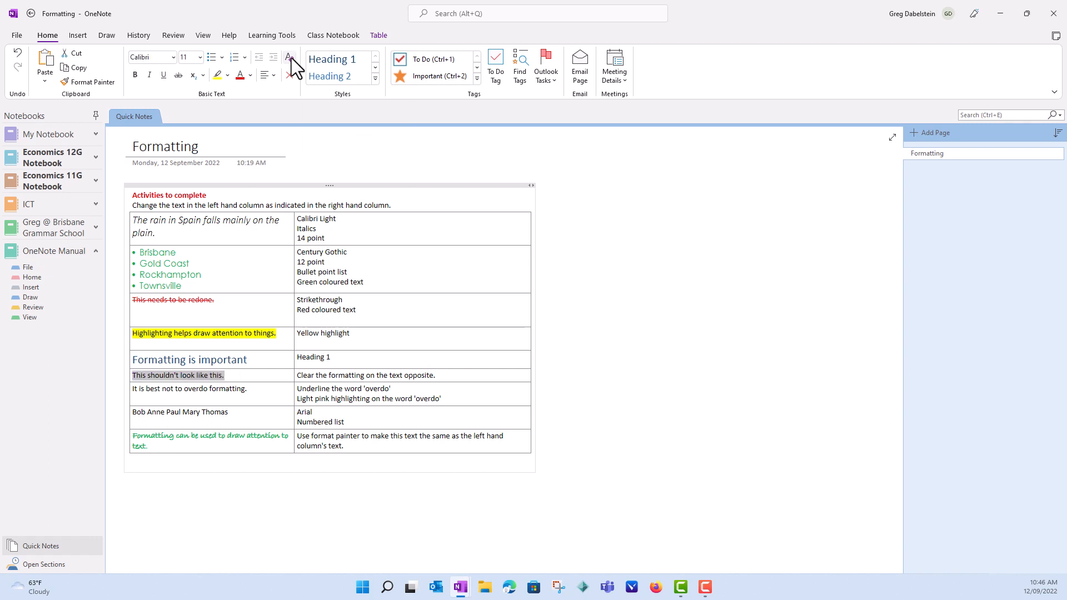
left_click(248, 376)
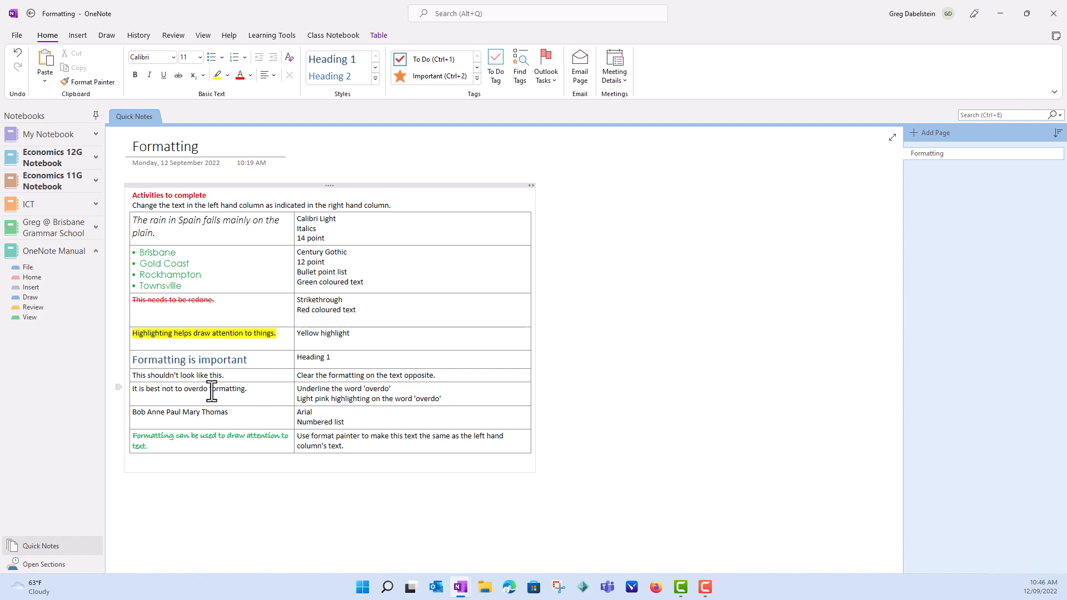
- Highlight the word "overdo" in light pink and underline it in the sentence "It is best not to overdo formatting."
left_click_drag(186, 390, 210, 390)
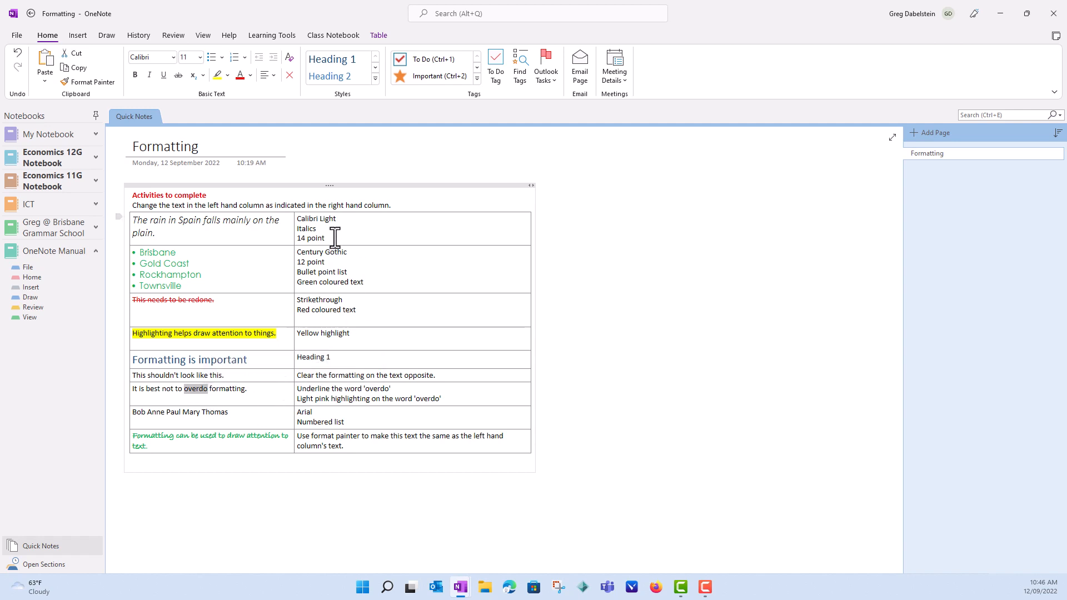
left_click(227, 76)
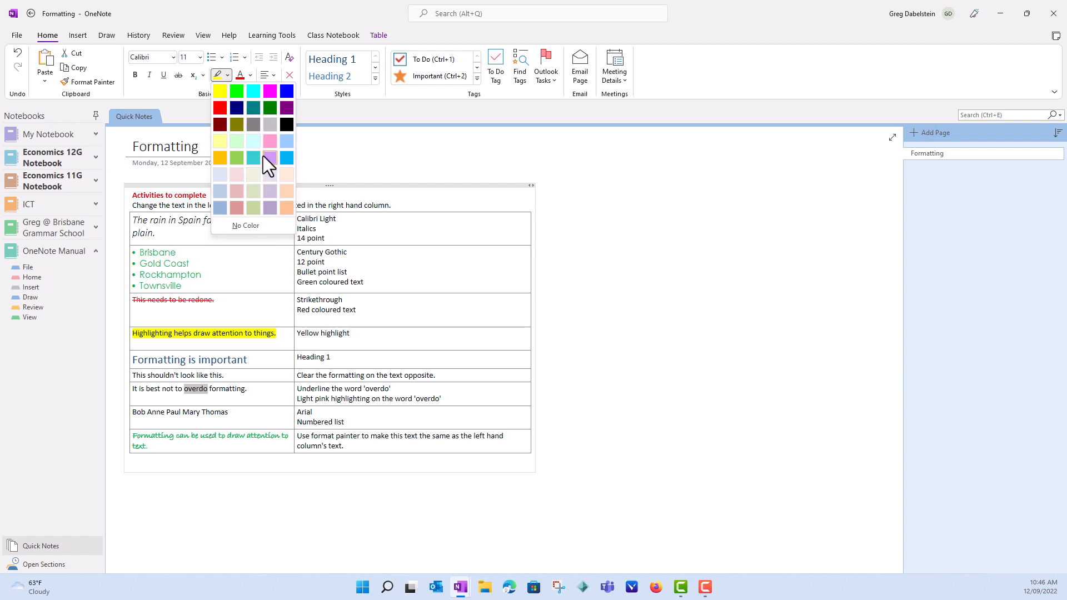
left_click(268, 142)
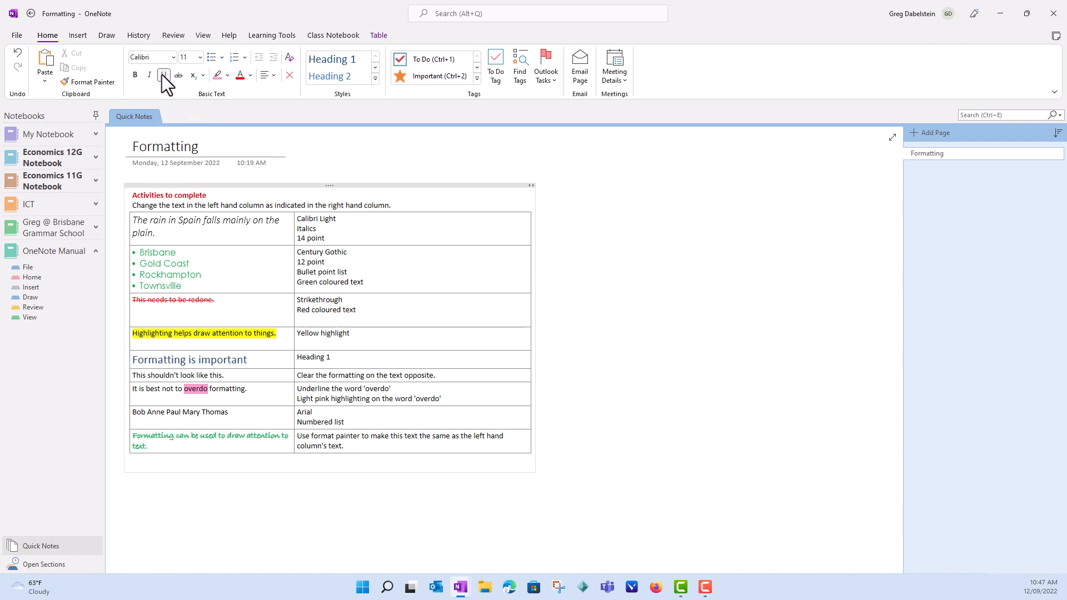
left_click(256, 399)
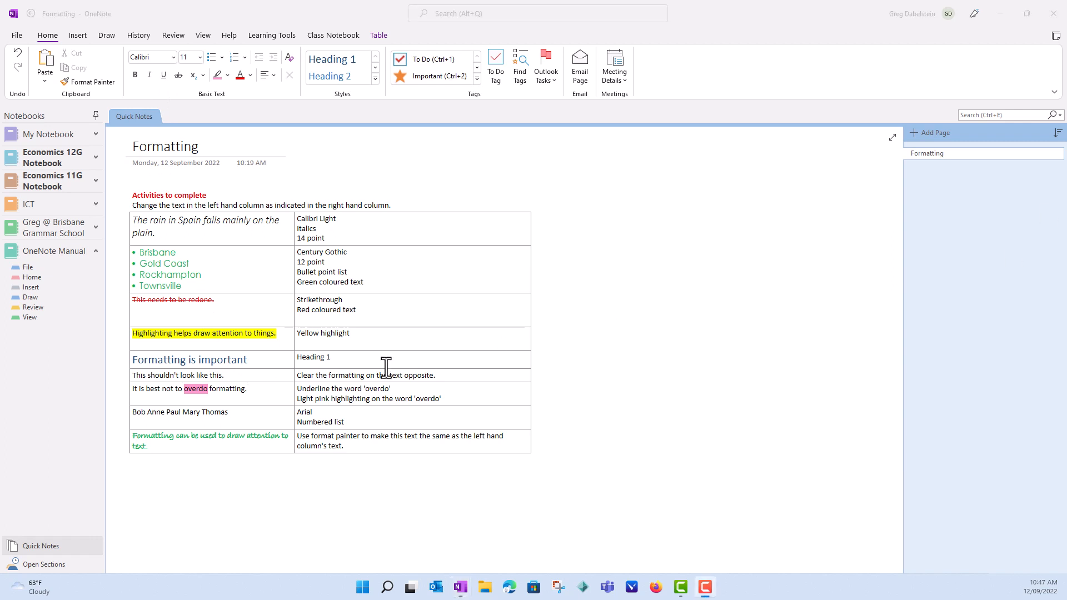
left_click_drag(184, 389, 208, 390)
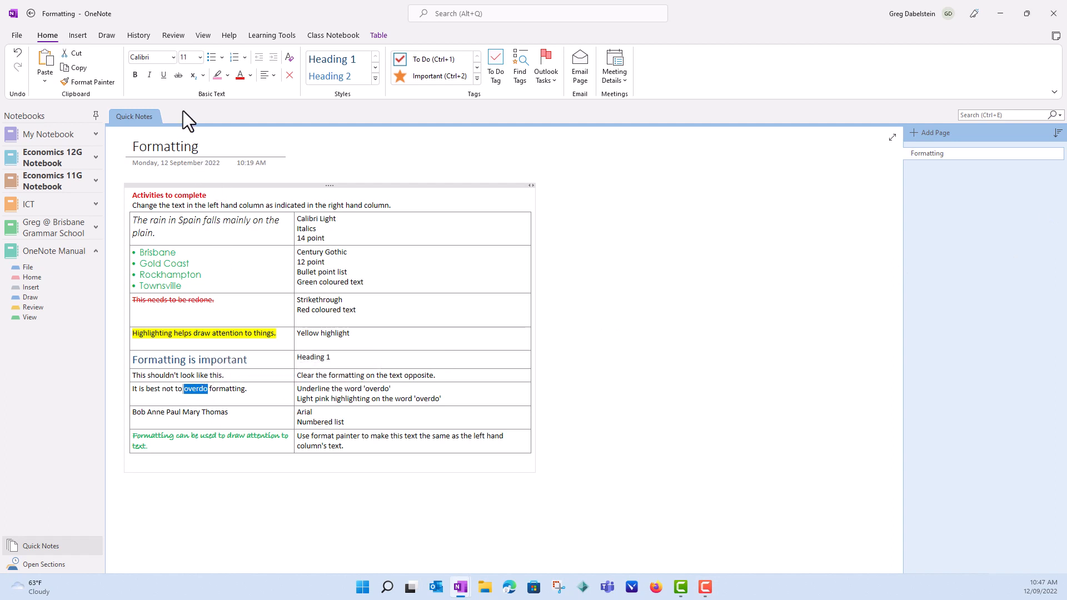
left_click(164, 76)
left_click(257, 394)
- Split the row of five first names in the left column onto separate lines, removing stray leading spaces
left_click(148, 413)
key("BackSpace")
key("Return")
left_click(152, 422)
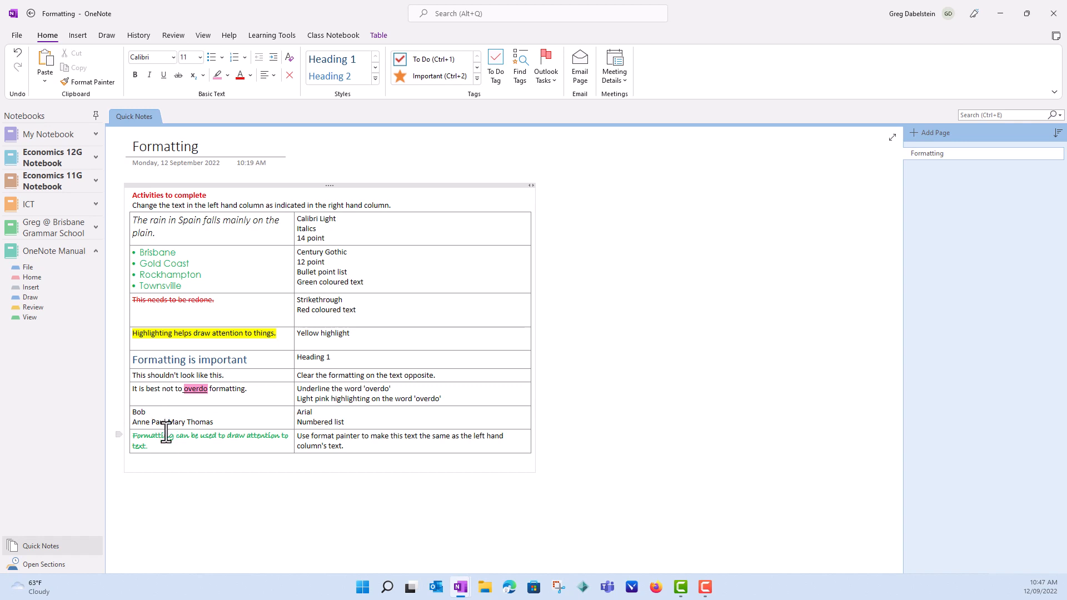
key("Return")
left_click(147, 432)
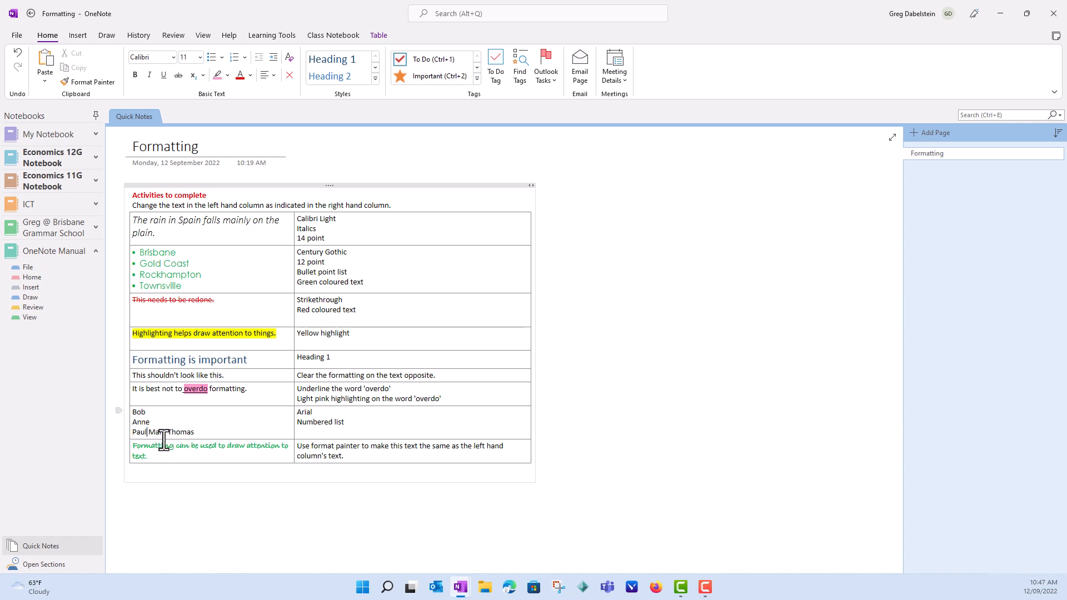
key("Return")
left_click(151, 442)
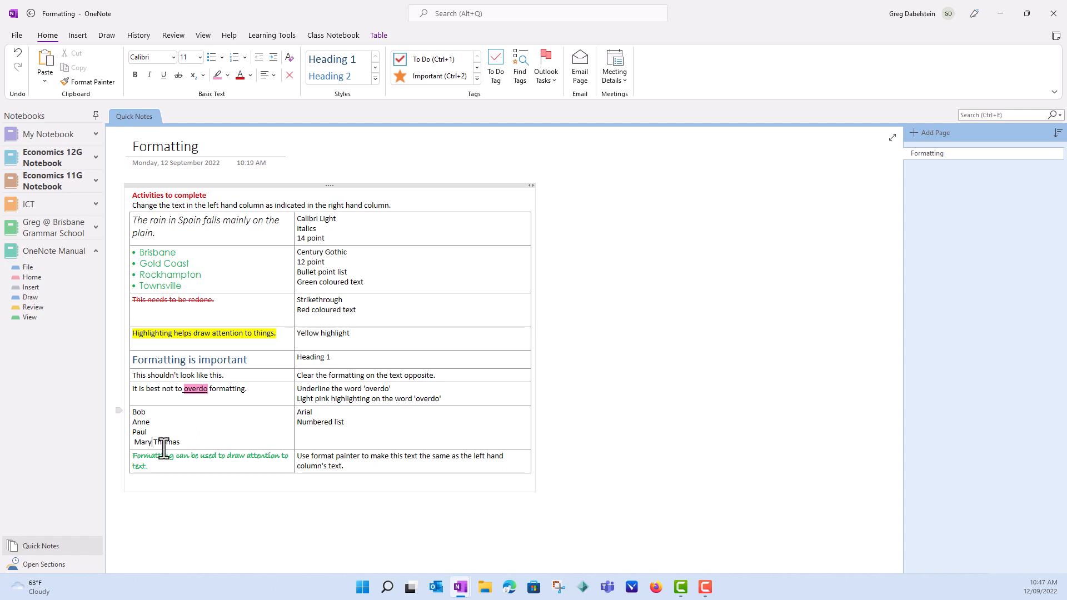
key("Return")
left_click(136, 443)
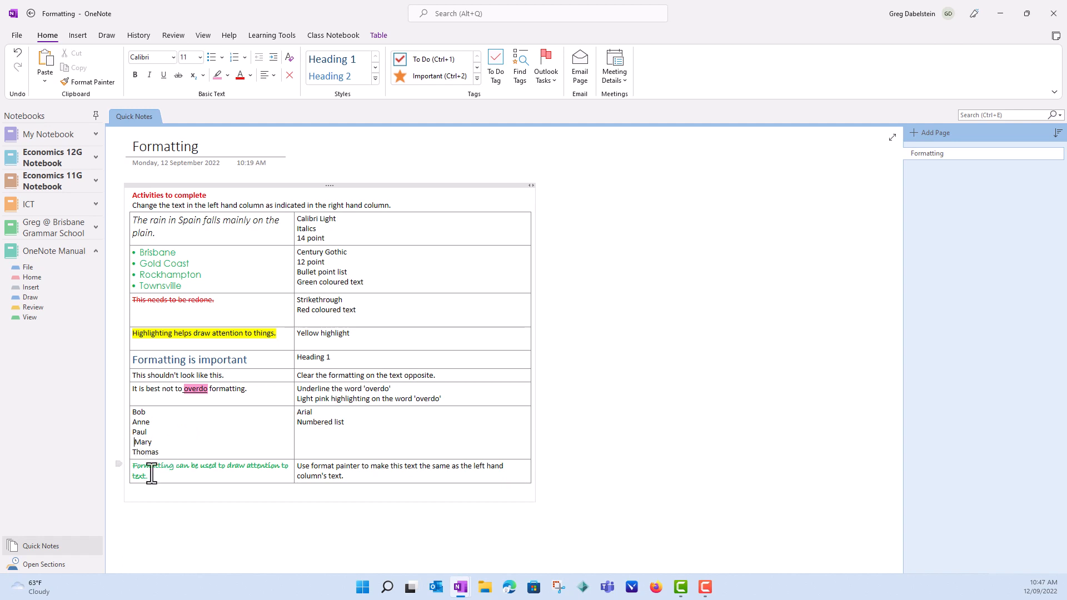
key("BackSpace")
- Format the five names in the left column as a numbered list in the Arial font
left_click_drag(160, 452, 131, 414)
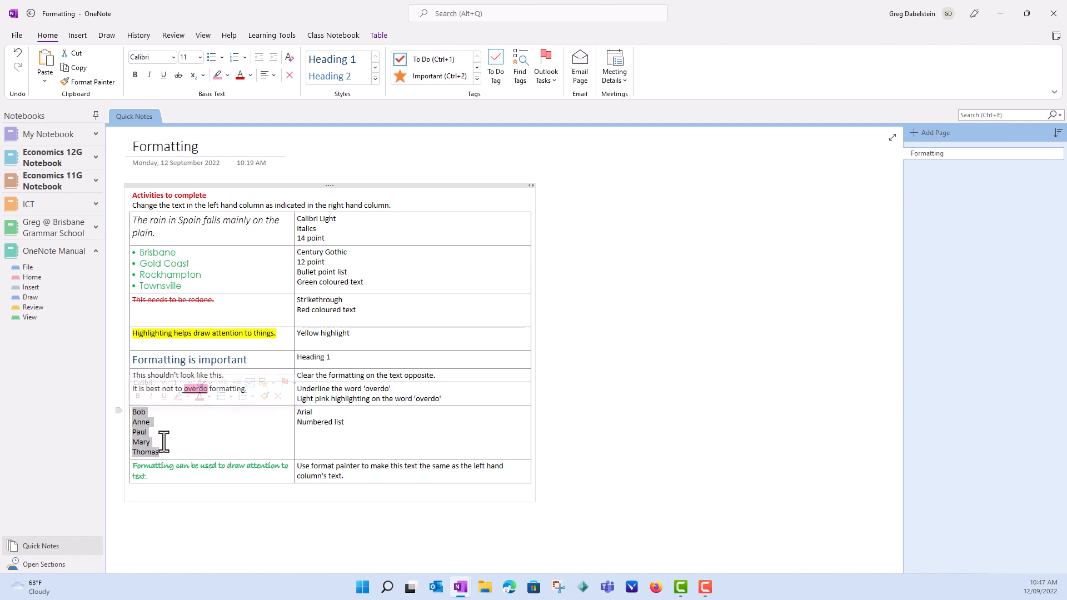
left_click(242, 396)
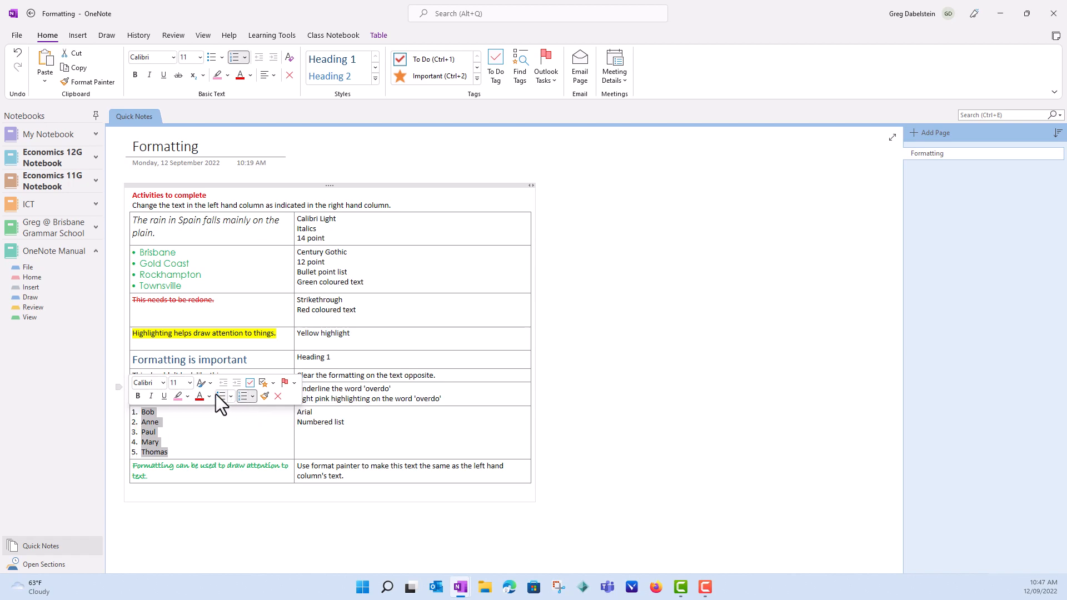
left_click(163, 383)
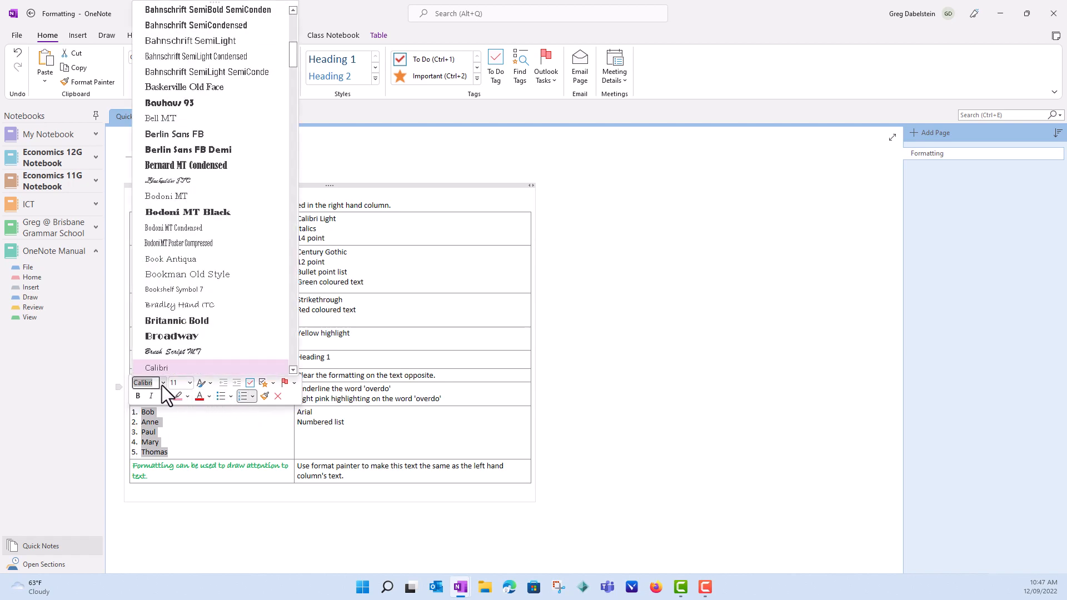
scroll(165, 350, "up", 10)
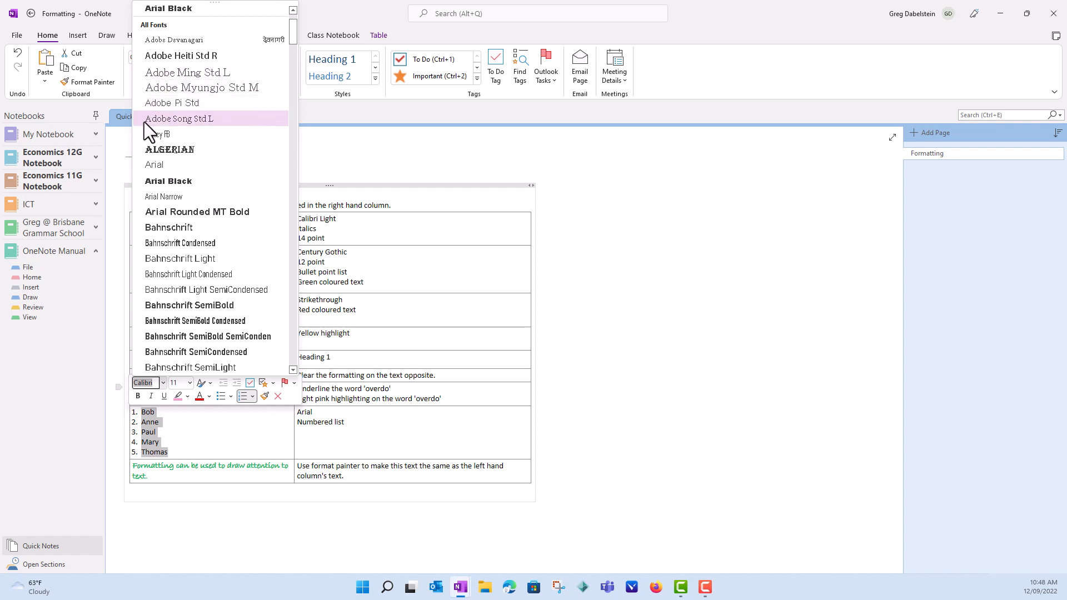
left_click(154, 167)
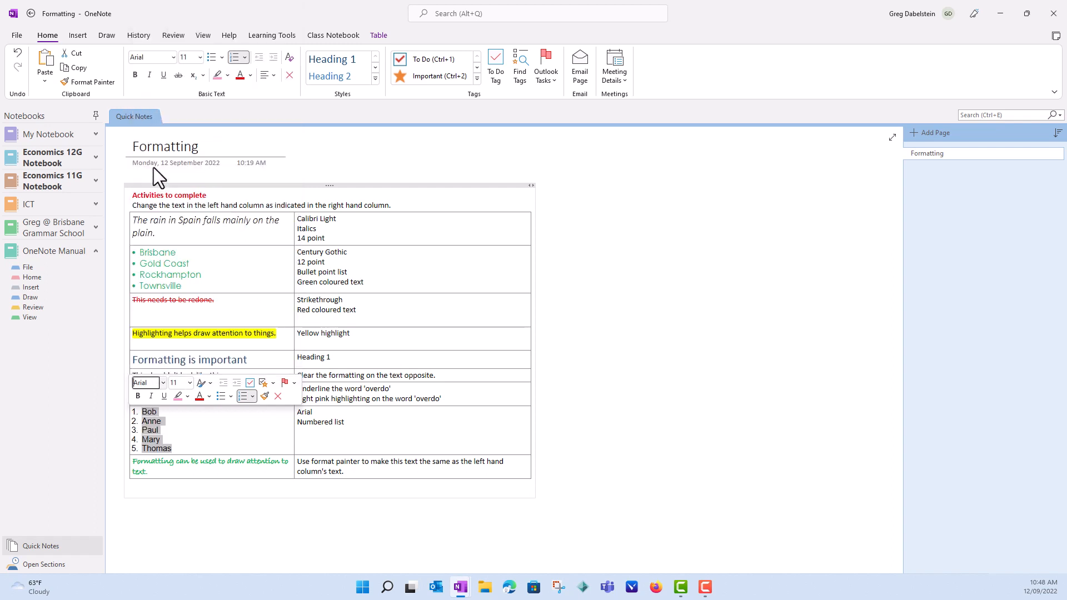
left_click(237, 432)
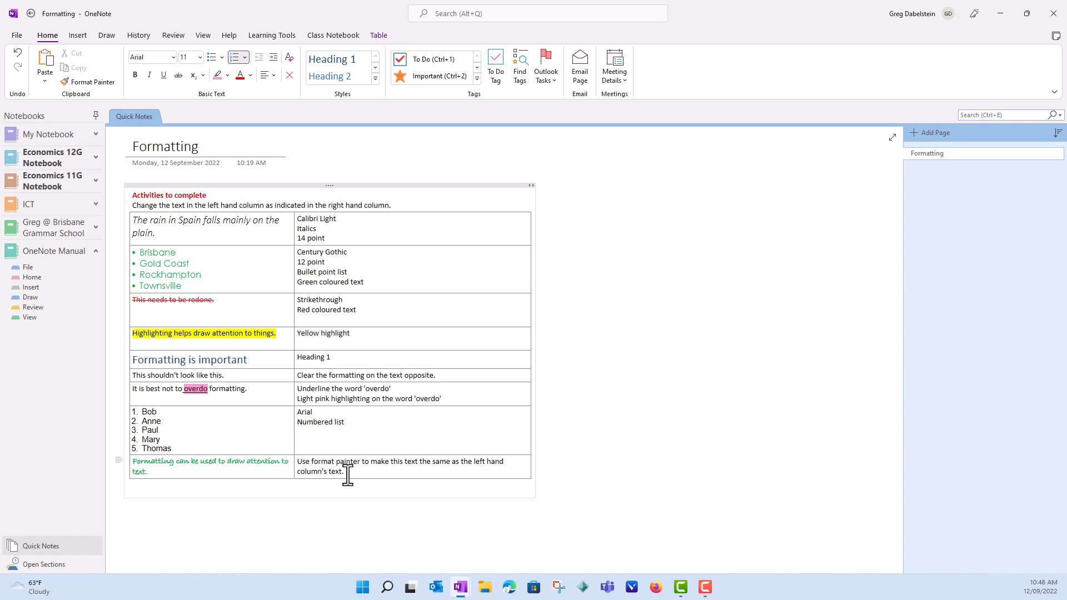
- Copy the green handwriting-style formatting of the last row's left text onto the right column's text with Format Painter
left_click(212, 463)
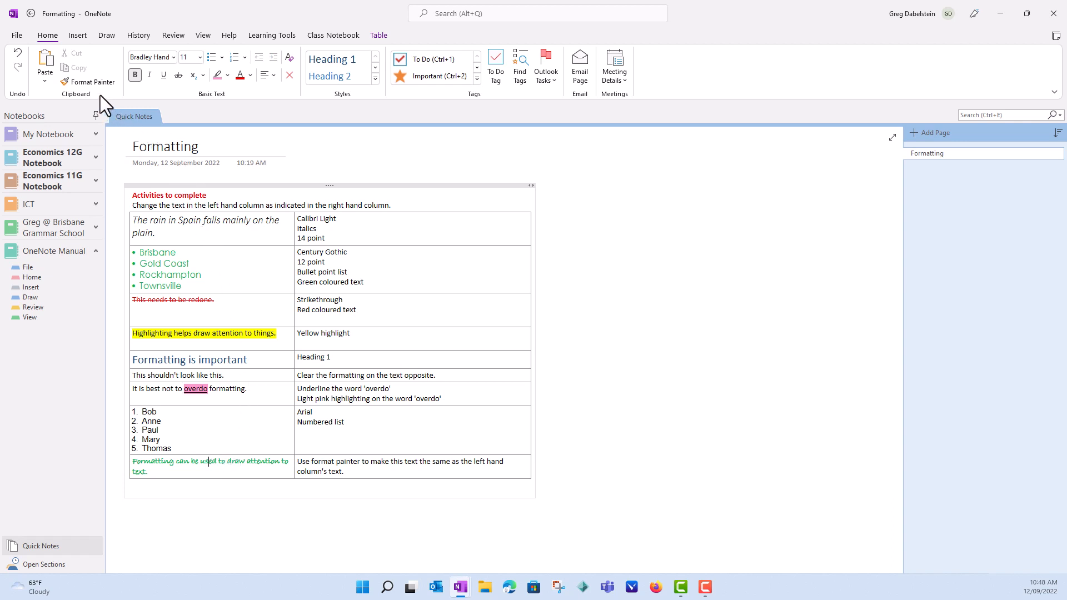
left_click(93, 82)
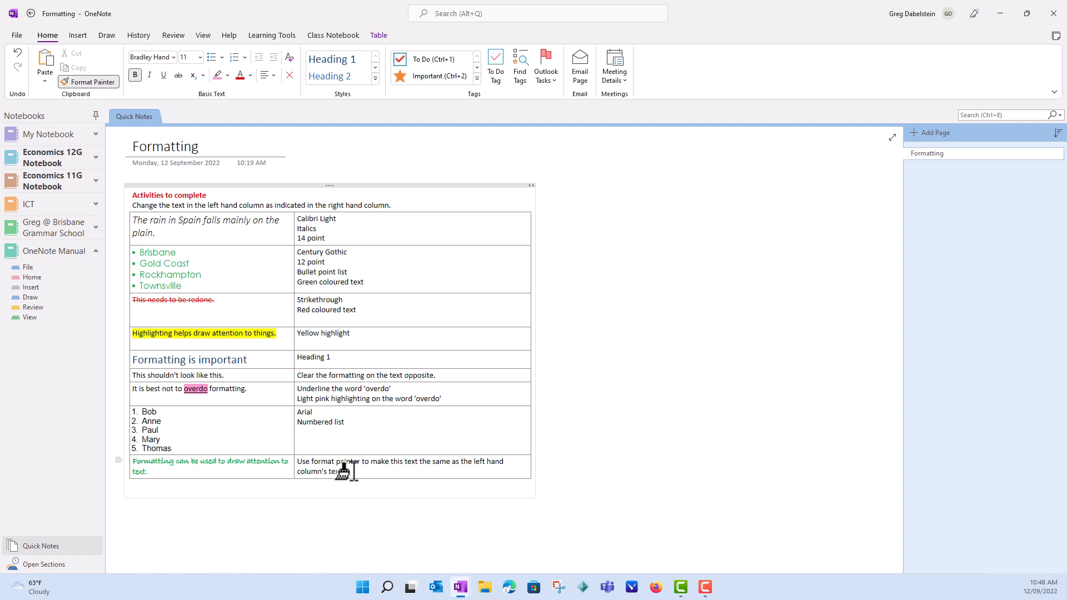
left_click_drag(354, 472, 299, 462)
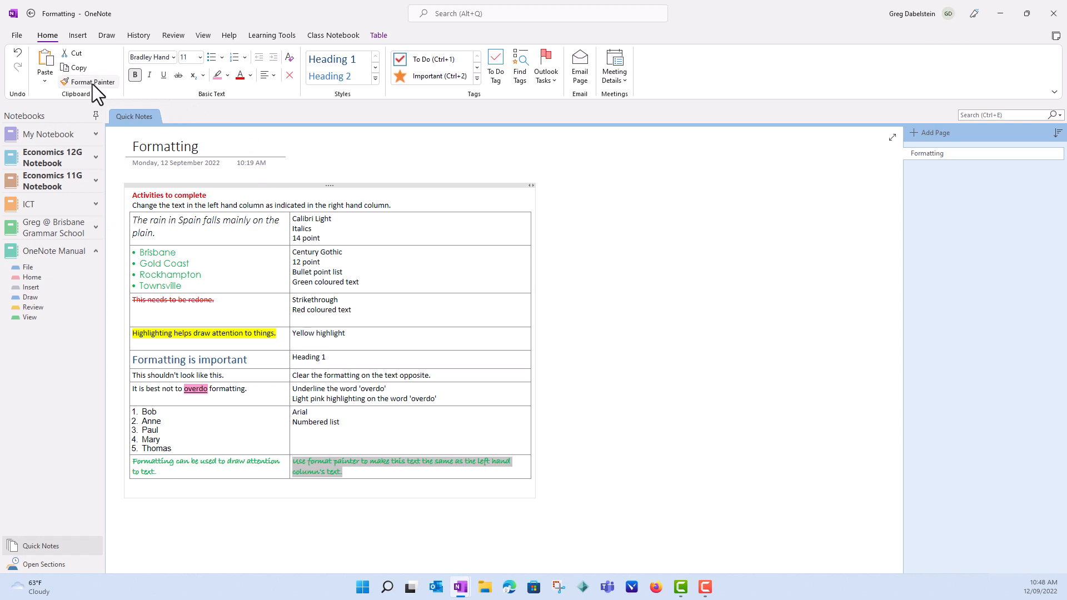
left_click(514, 435)
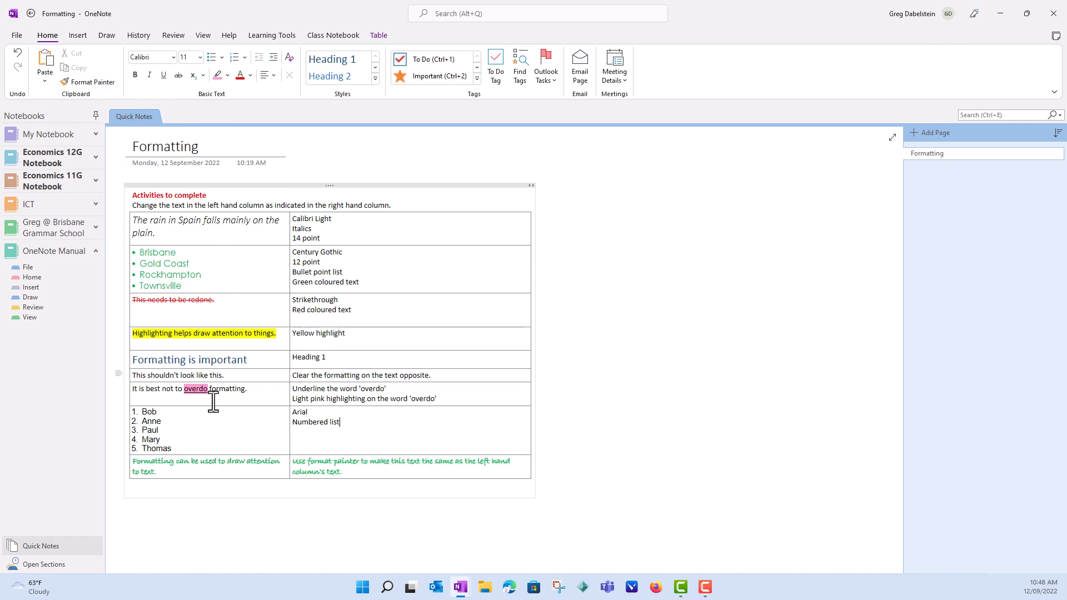